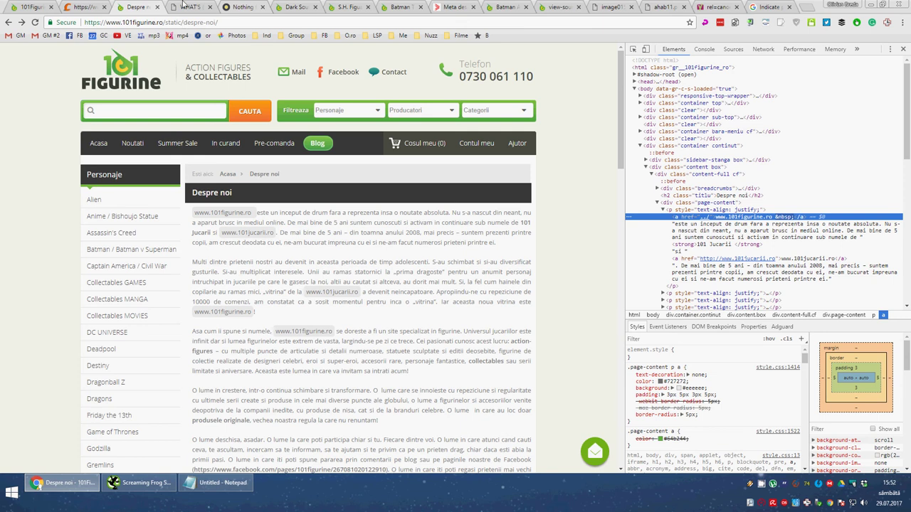
click(189, 6)
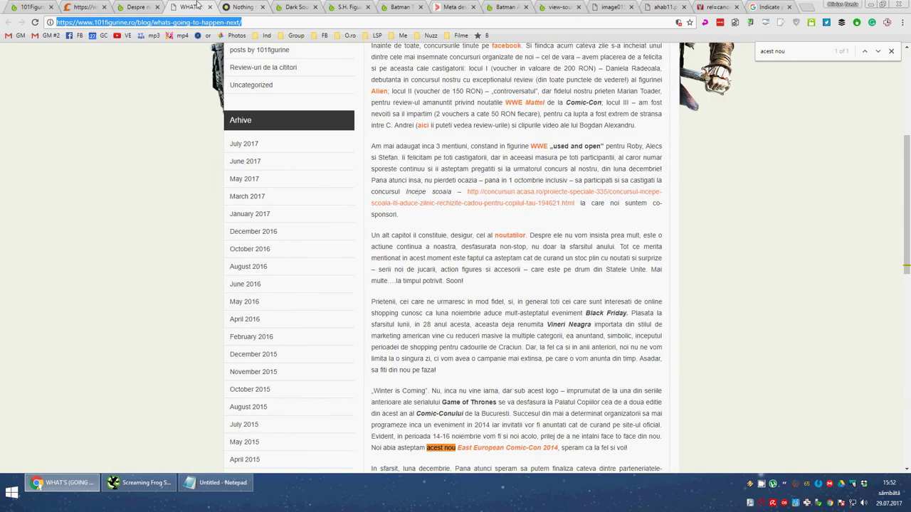
click(142, 7)
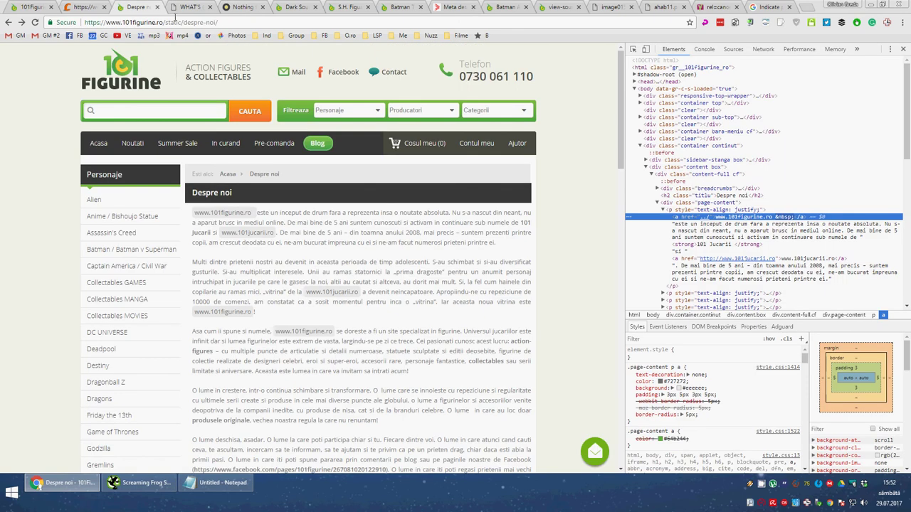
click(220, 215)
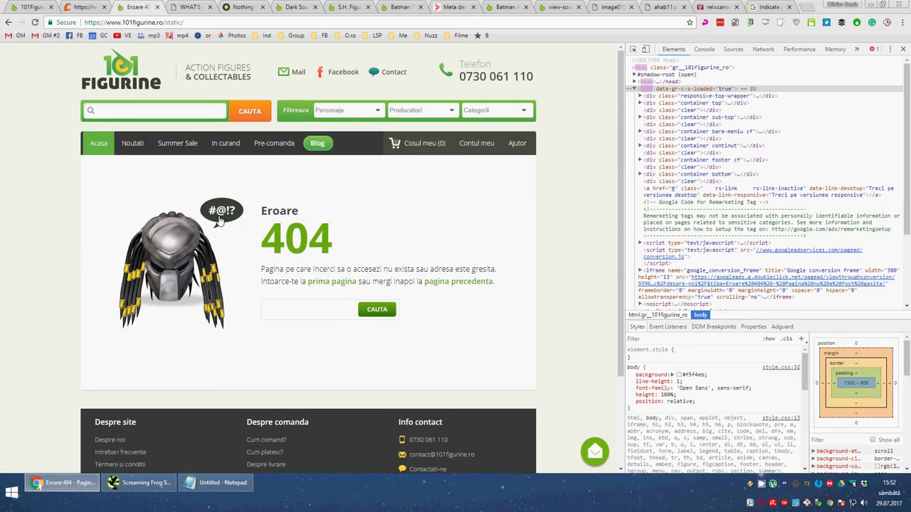
key(alt+Left)
key(alt+Tab)
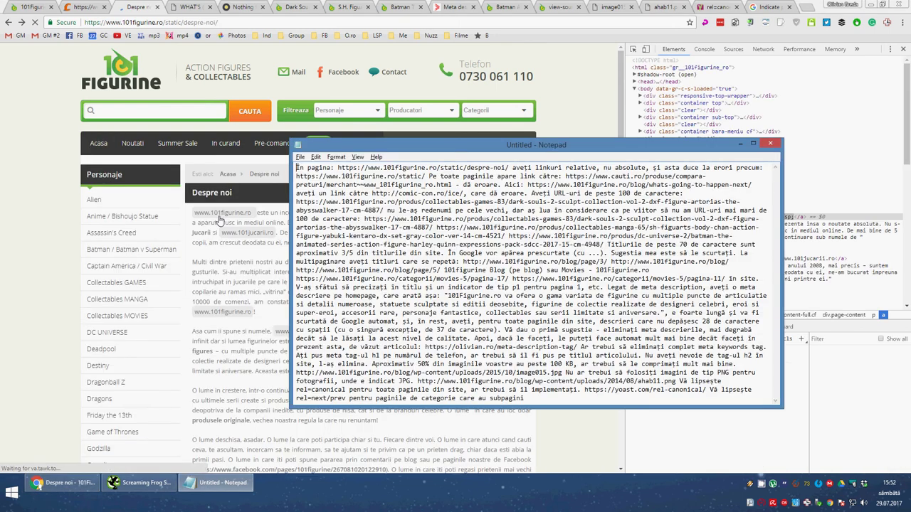
Switch to Chrome, check the cauti.ro partner link in the 101figurine.ro homepage footer, and return to the Notepad notes
key(alt+Tab)
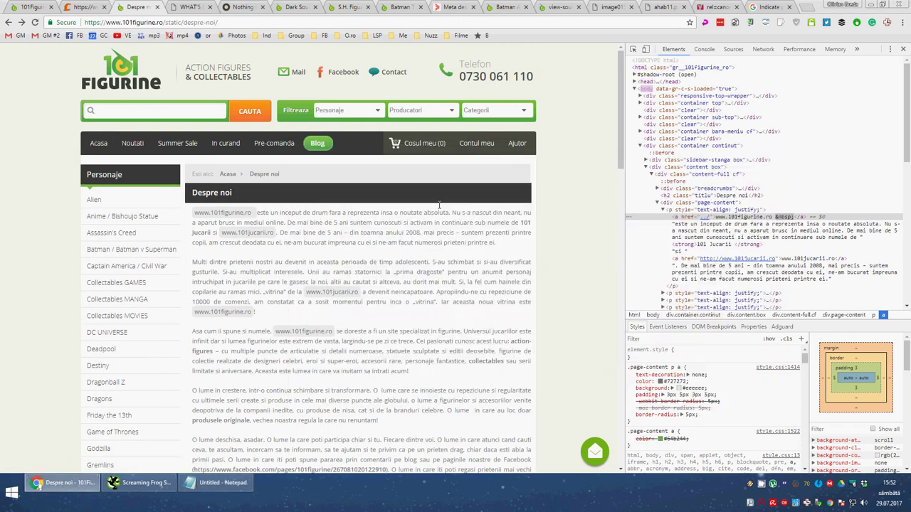
key(ctrl+1)
scroll(497, 370, down, 15)
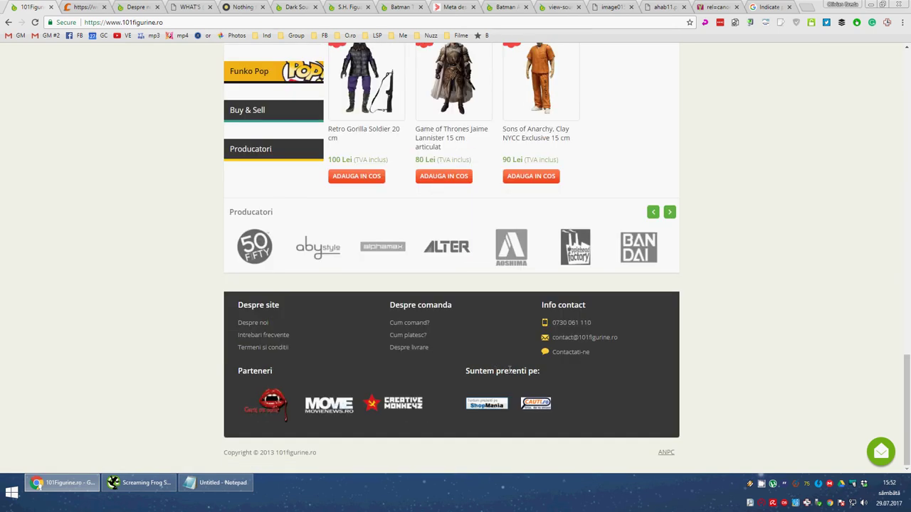
click(534, 404)
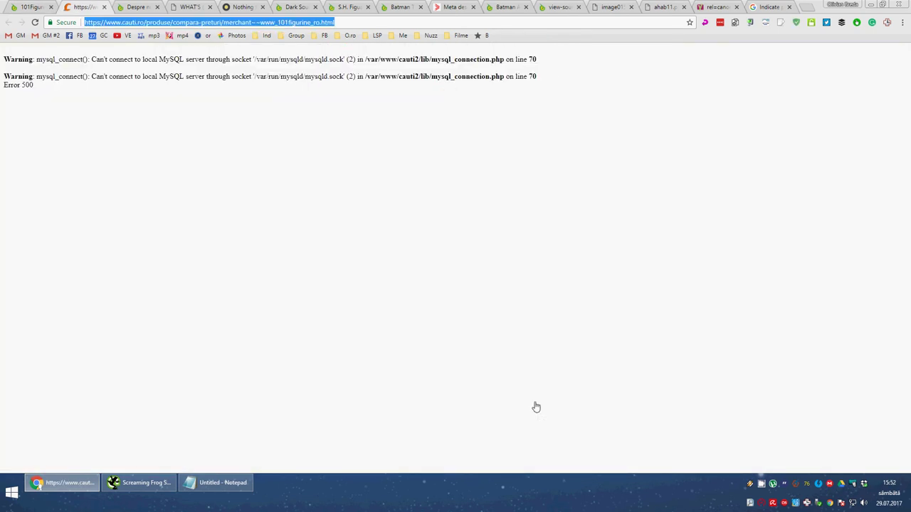
key(alt+Tab)
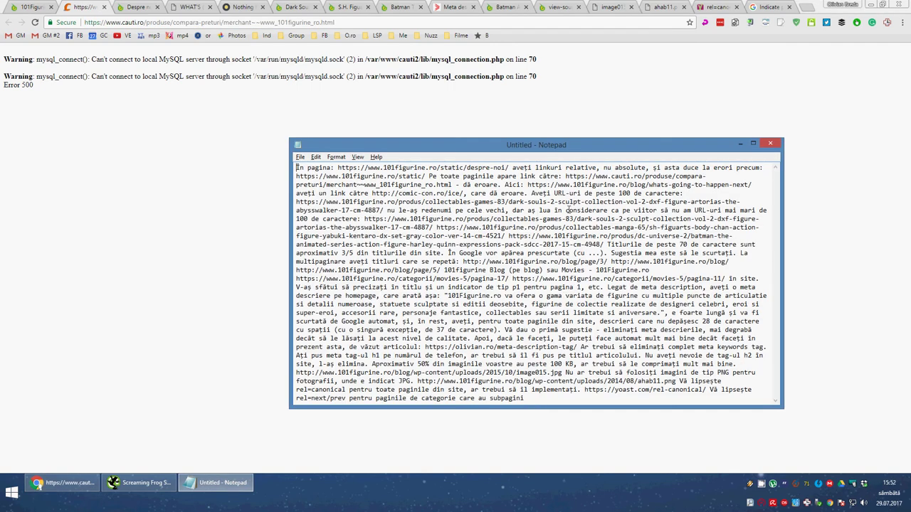
Switch to Chrome, check the blog post's East European Comic-Con 2014 link and its comic-con.ro/ice page, and return to the Notepad notes
key(alt+Tab)
key(ctrl+Tab)
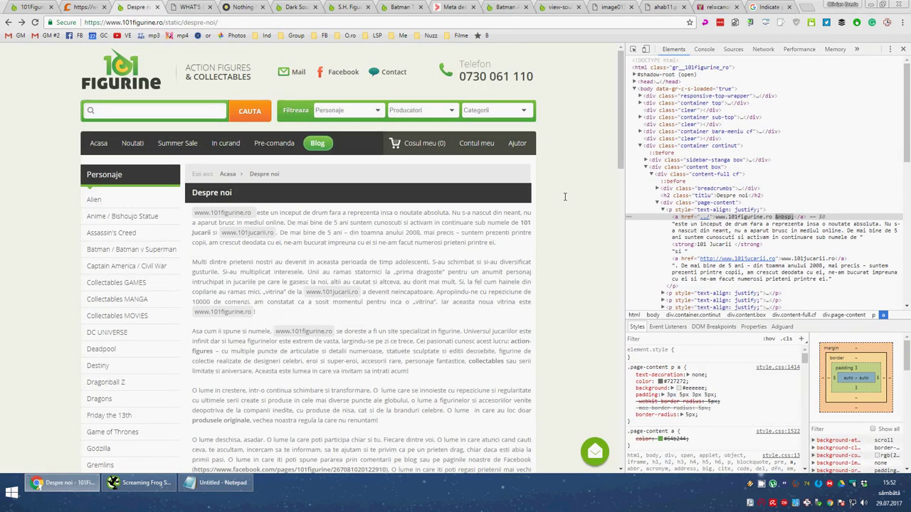
key(ctrl+Tab)
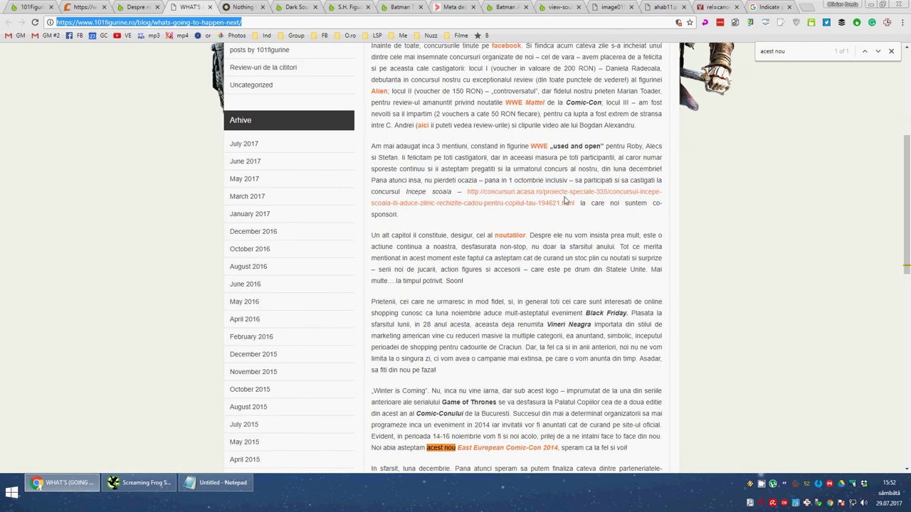
scroll(566, 197, down, 2)
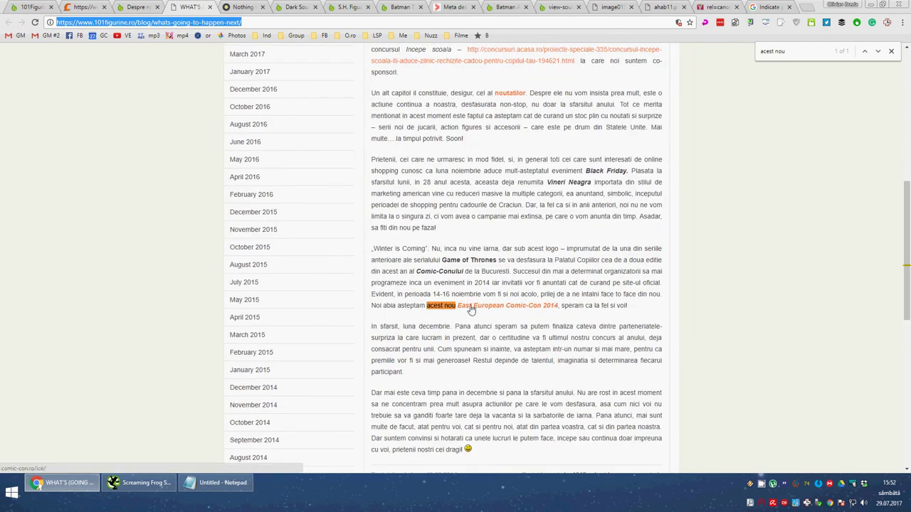
key(ctrl+Tab)
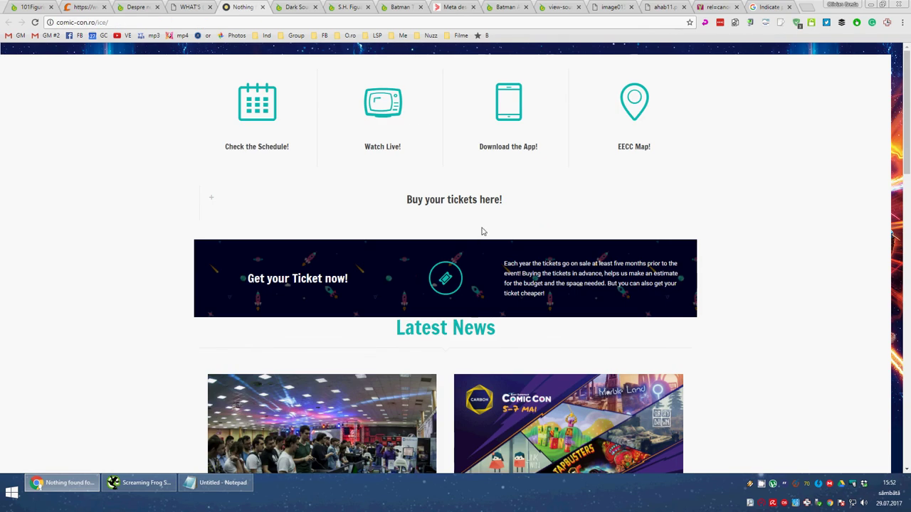
key(alt+Tab)
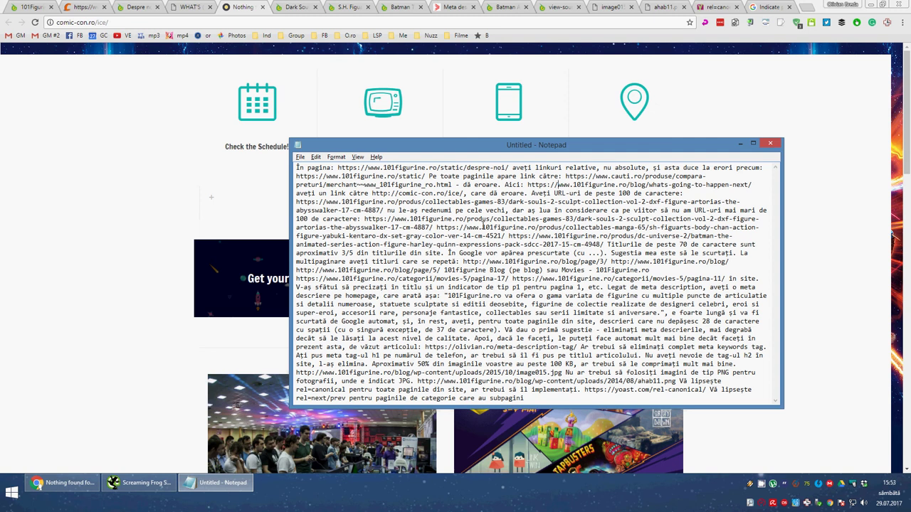
Switch to Screaming Frog and examine the longest addresses in the URI report, including their status
key(alt+Tab)
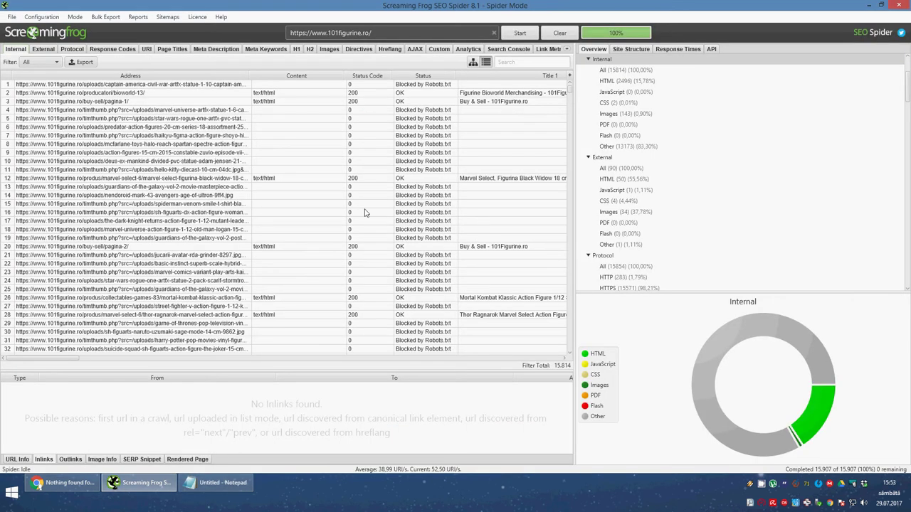
click(148, 51)
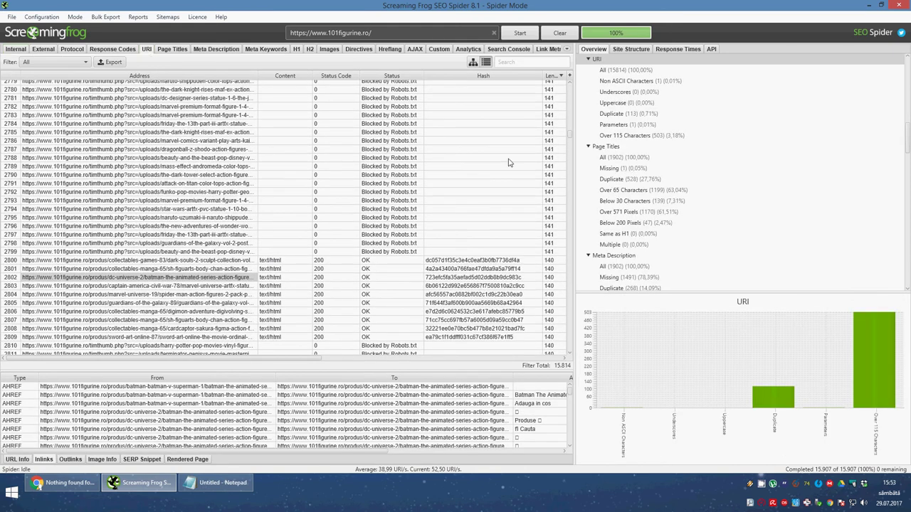
drag(569, 136, 566, 82)
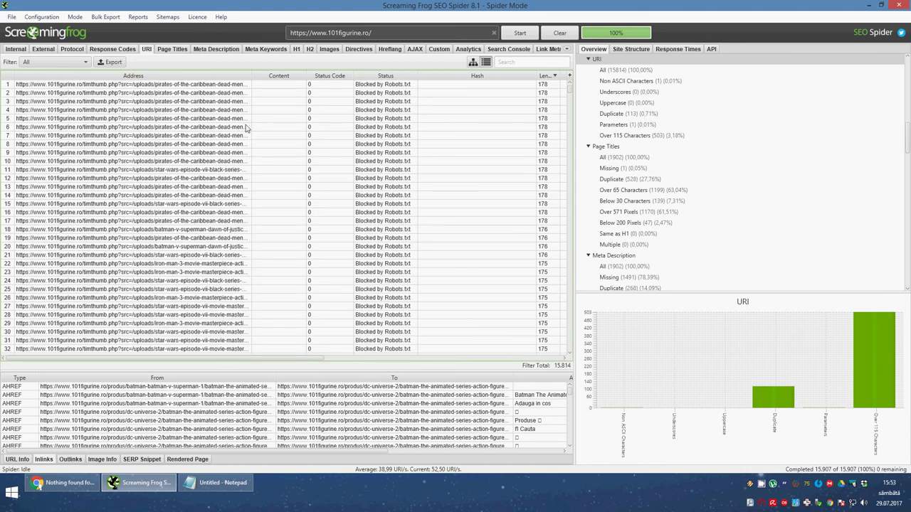
click(123, 94)
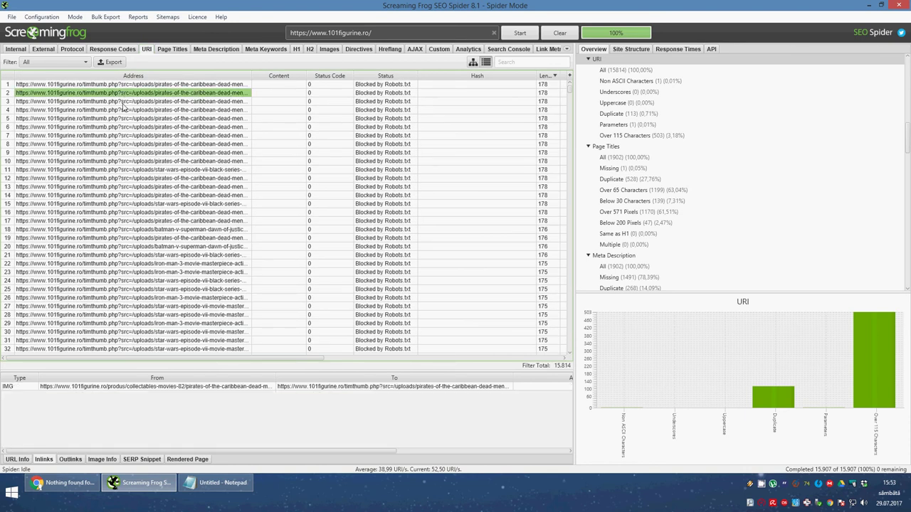
click(157, 169)
scroll(183, 181, down, 20)
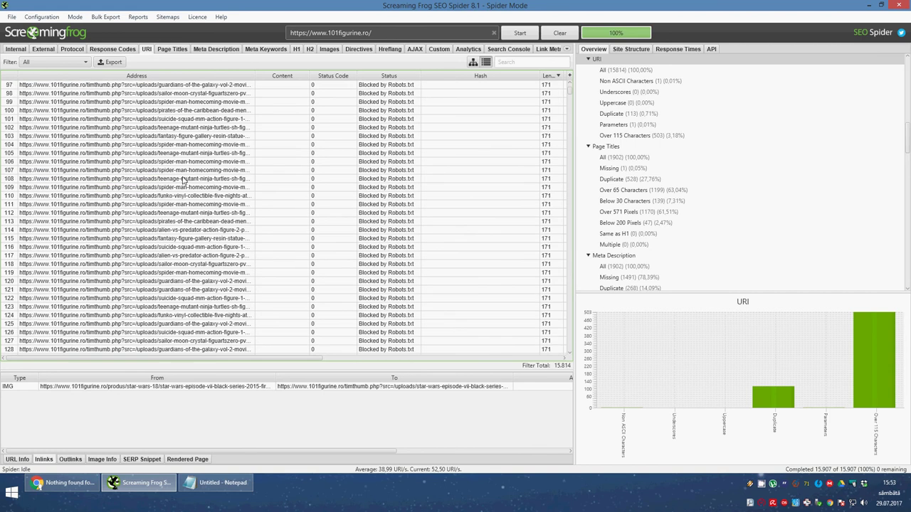
scroll(184, 180, down, 20)
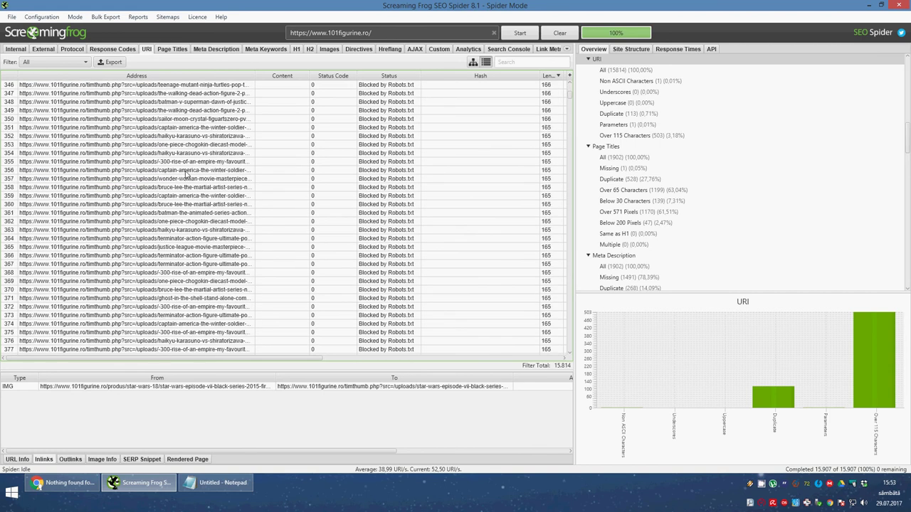
scroll(185, 174, down, 20)
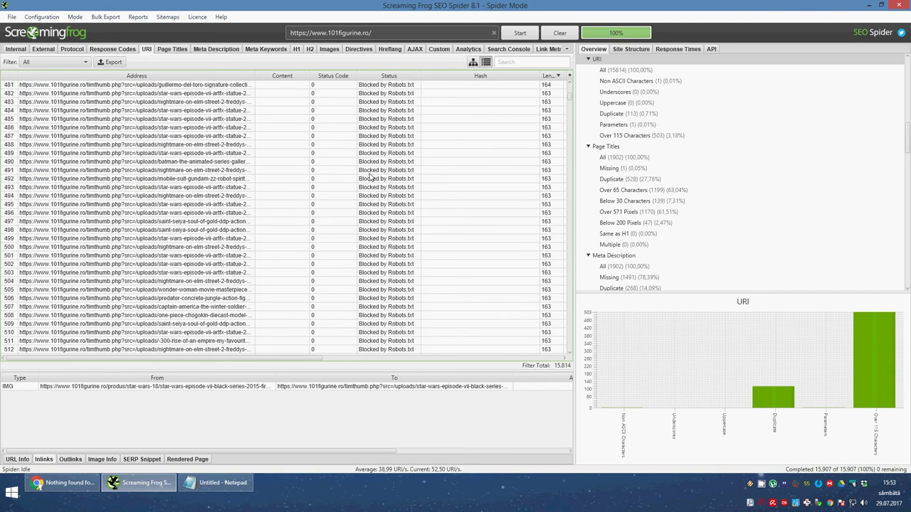
click(409, 172)
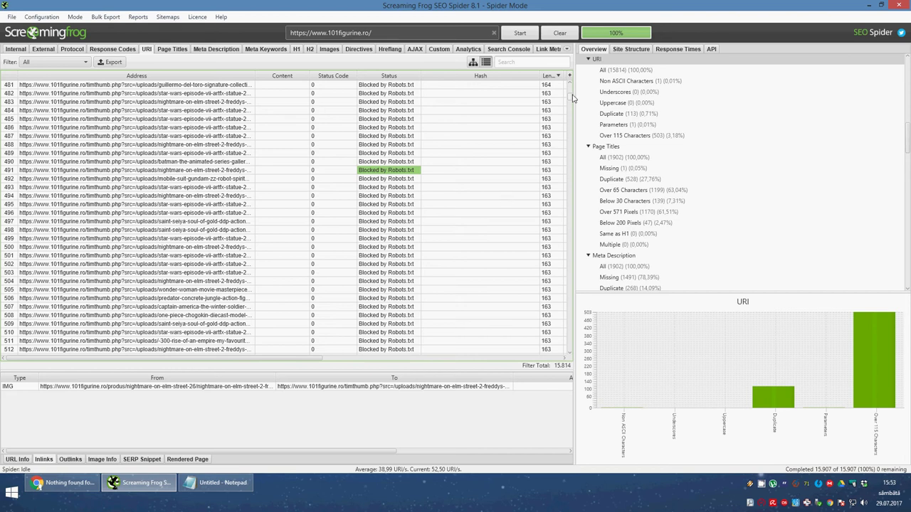
Inspect the long product page addresses with status OK in the URI list, including the Guardians of the Galaxy and Pirates of the Caribbean entries
drag(573, 99, 569, 121)
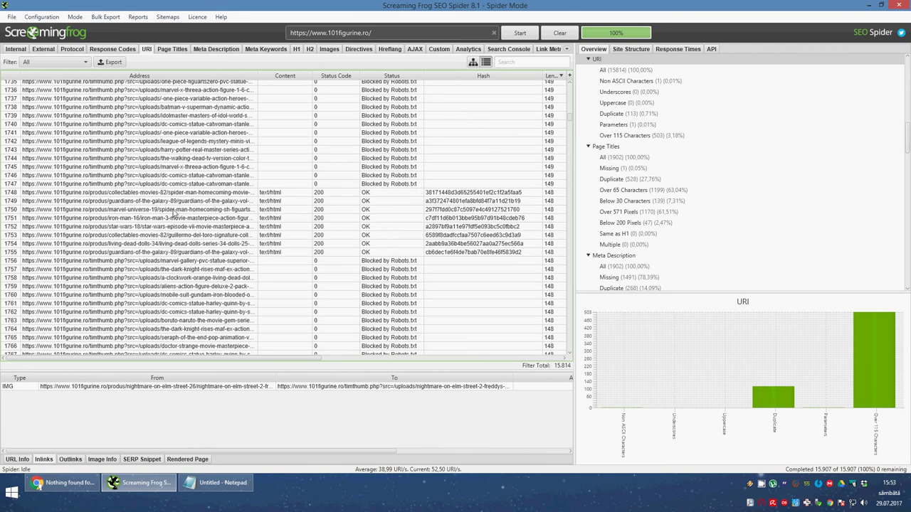
click(130, 193)
click(134, 202)
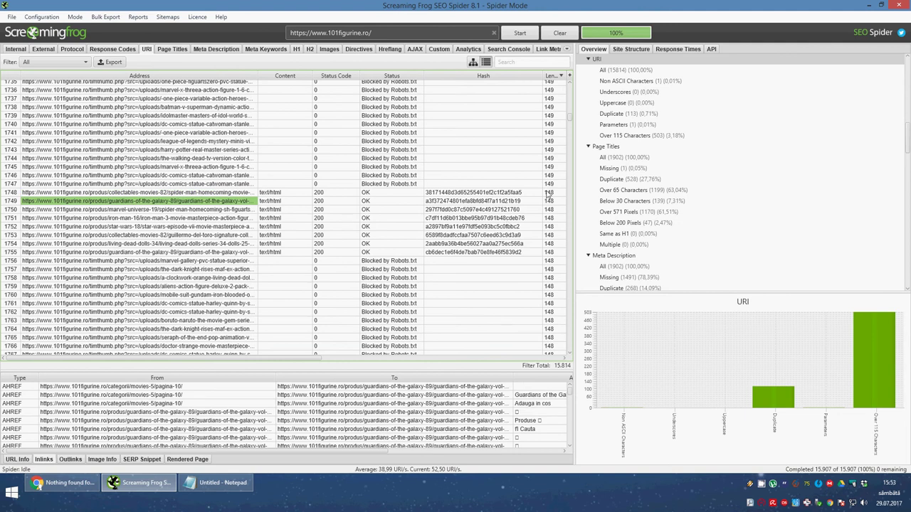
drag(573, 127, 573, 134)
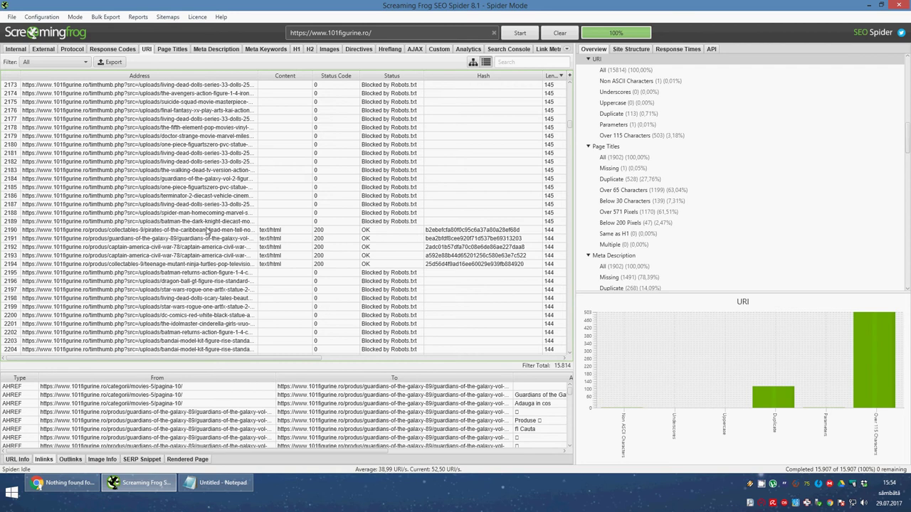
click(208, 229)
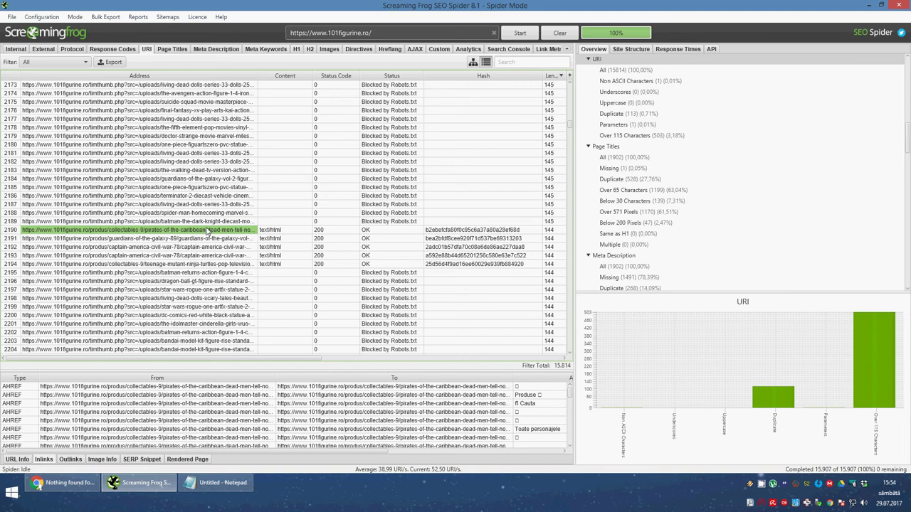
Switch to Chrome and remove the produs/collectables-games-83/ part from the Dark Souls 2 product page's address, without loading it
key(alt+Tab)
key(alt+Tab)
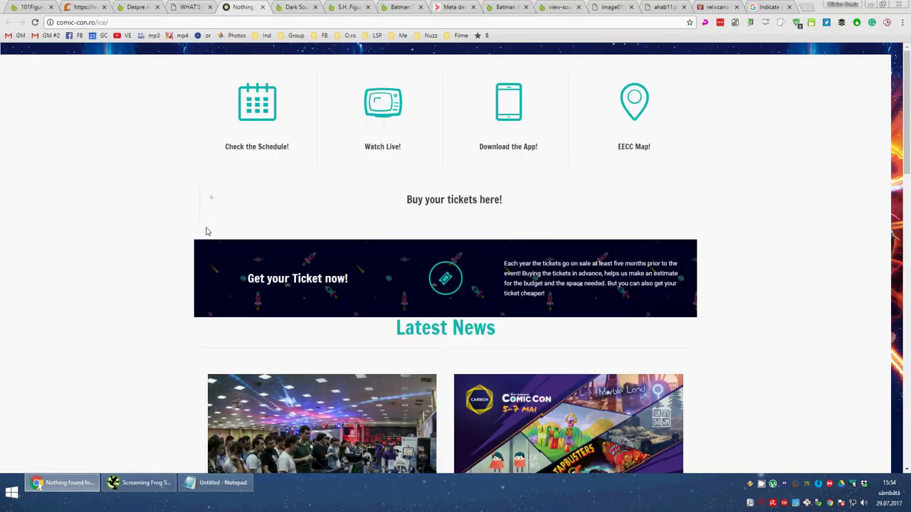
key(ctrl+Tab)
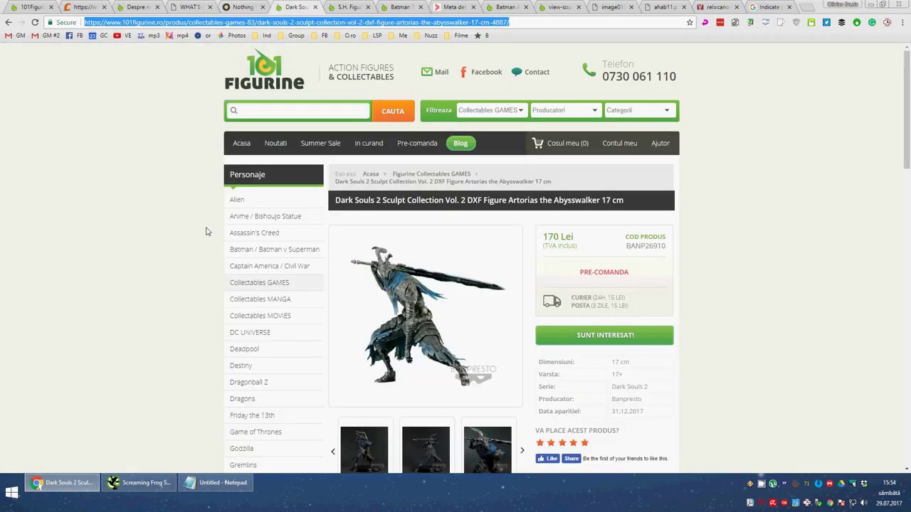
click(141, 208)
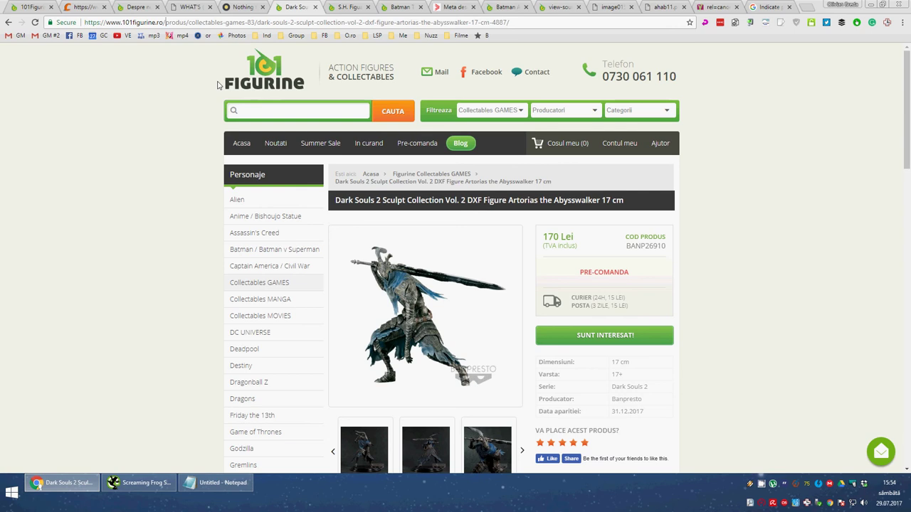
key(ctrl+shift+Right)
key(ctrl+shift+Right)
key(ctrl+shift+Right)
key(ctrl+shift+Right)
key(BackSpace)
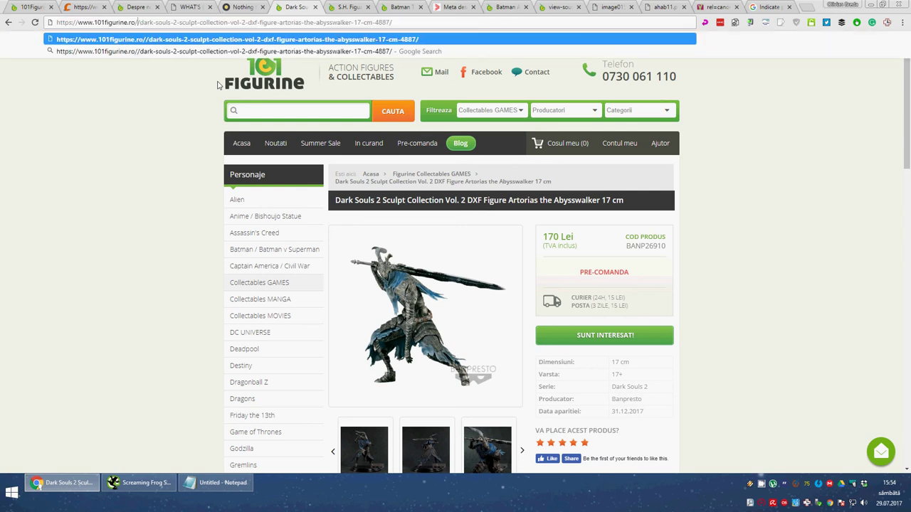
key(Delete)
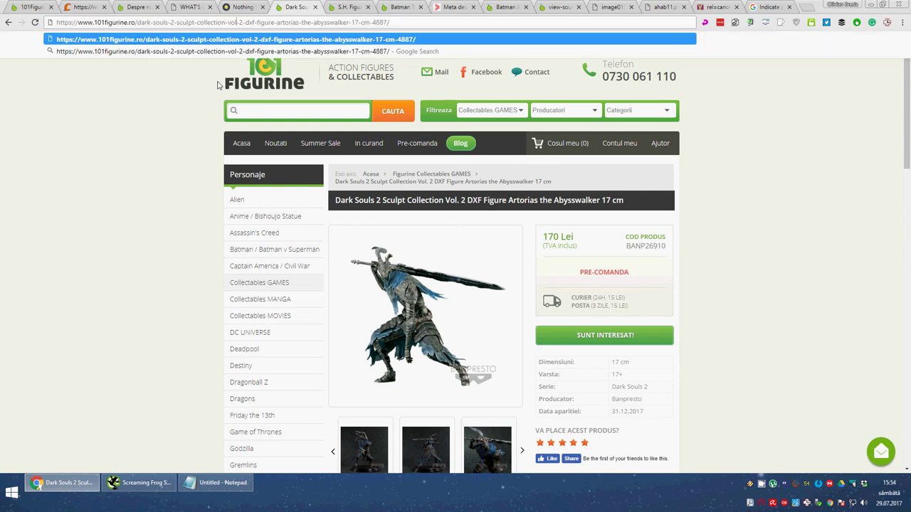
Shorten the Dark Souls 2 address further by deleting -dxf-figure-artorias-the-abysswalker-17-cm before the final -4887/
key(Right)
key(shift+End)
key(shift+Left)
key(shift+Left)
key(shift+Left)
key(shift+Left)
key(shift+Left)
key(shift+Left)
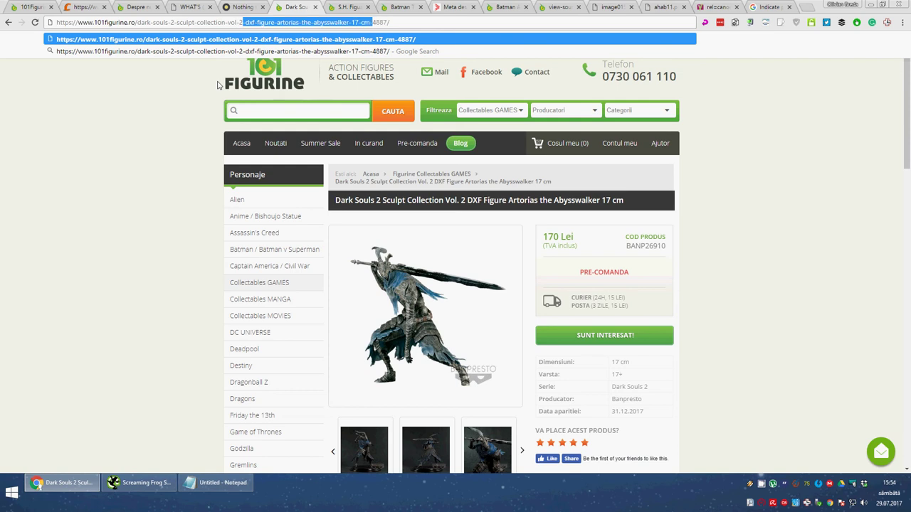
key(Delete)
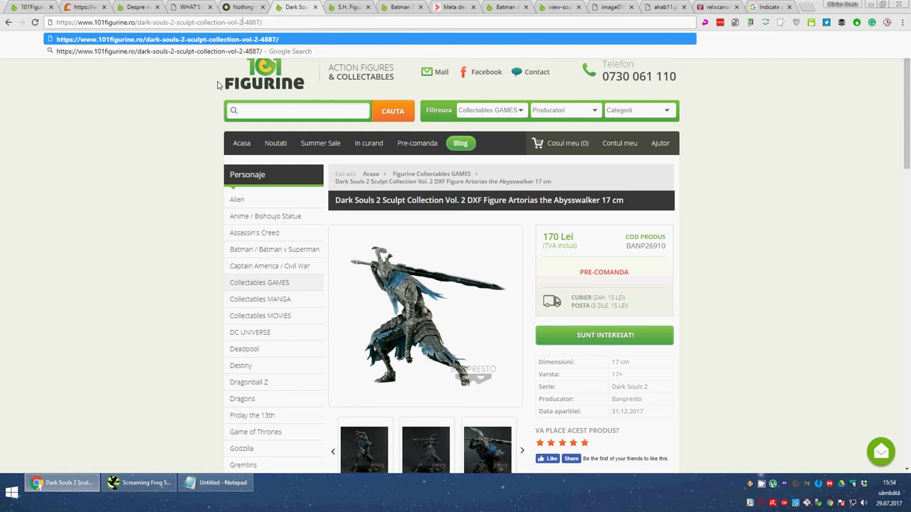
Select the shortened address, look at the S.H. Figuarts product page and the Meta Description Tag article, and switch to Screaming Frog
key(ctrl+a)
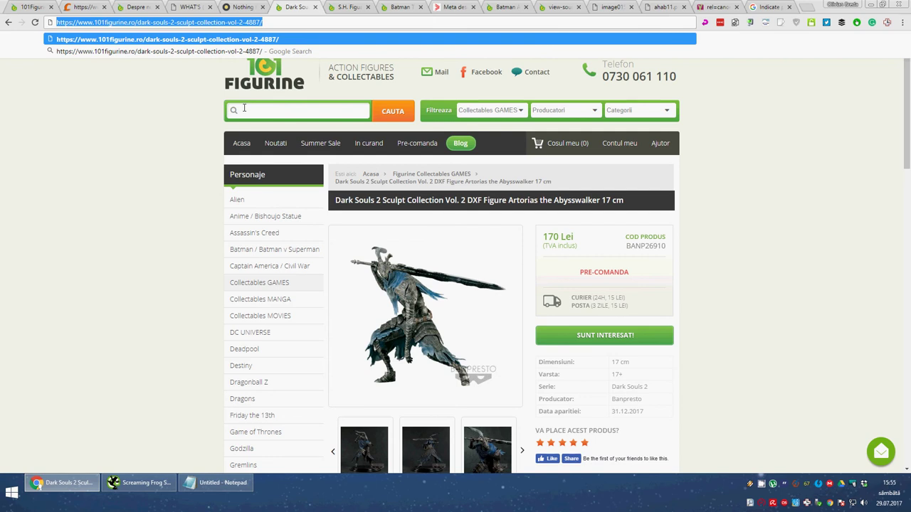
key(ctrl+Tab)
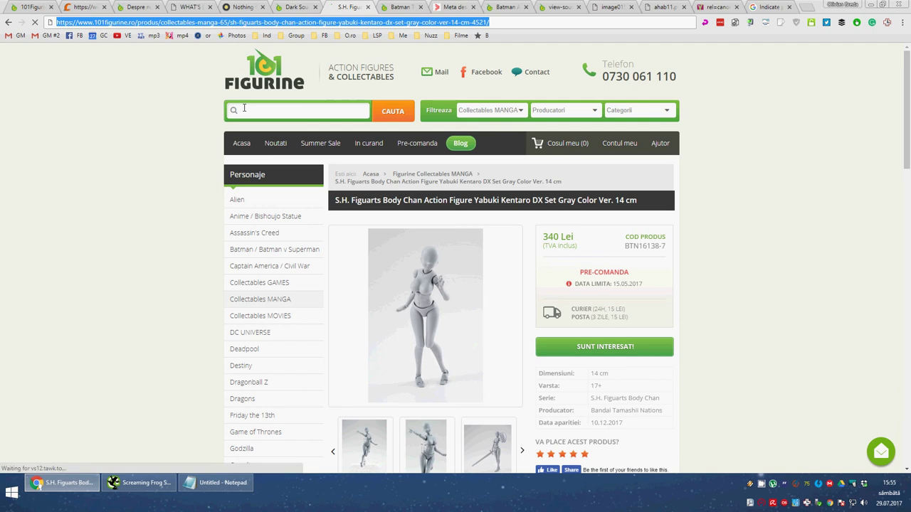
key(ctrl+Tab)
key(ctrl+Tab)
key(alt+Tab)
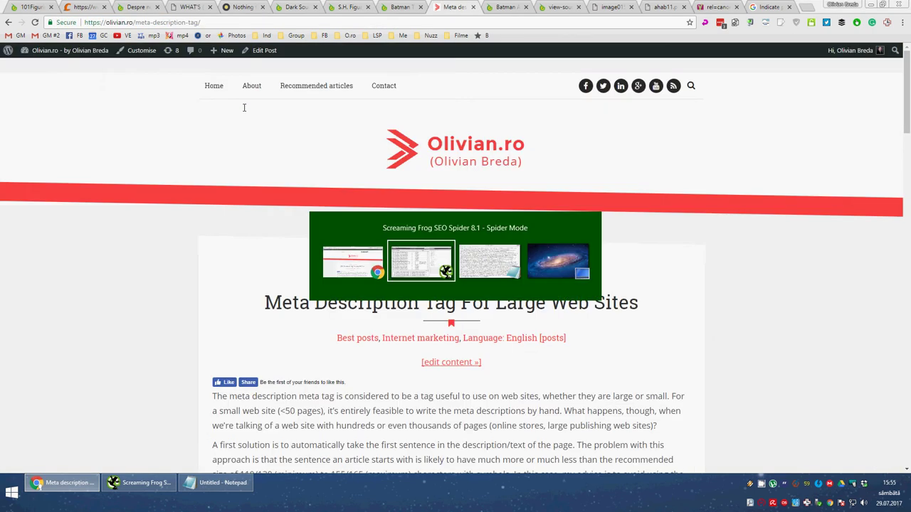
Highlight the Notepad passage about titles over 70 characters and show the longest page titles in Screaming Frog
key(alt+Tab)
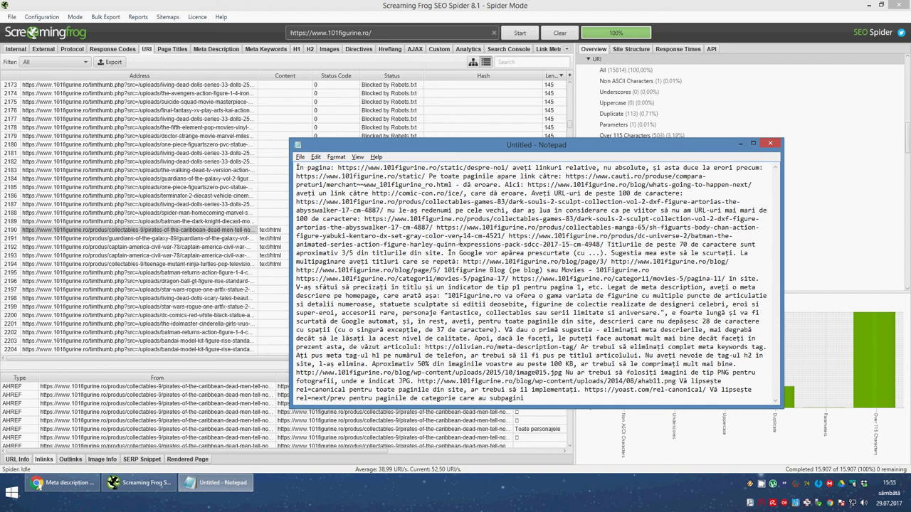
drag(398, 245, 406, 253)
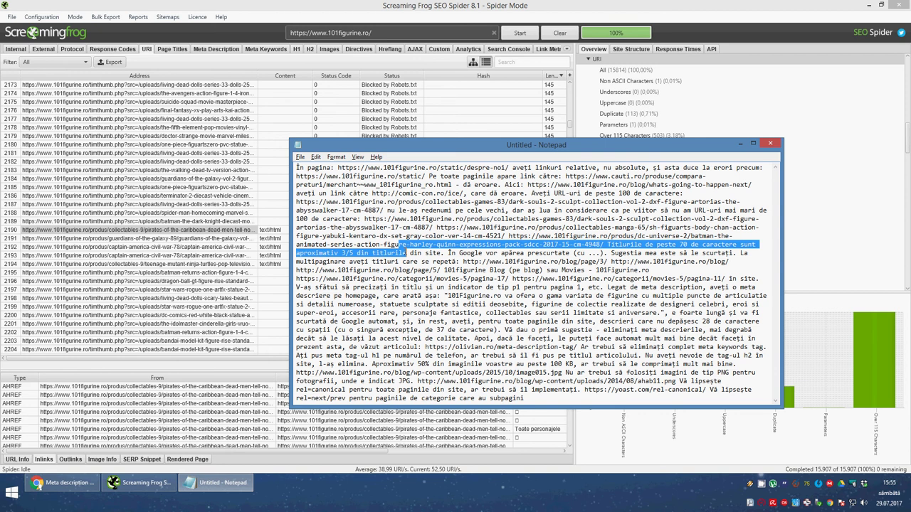
click(173, 48)
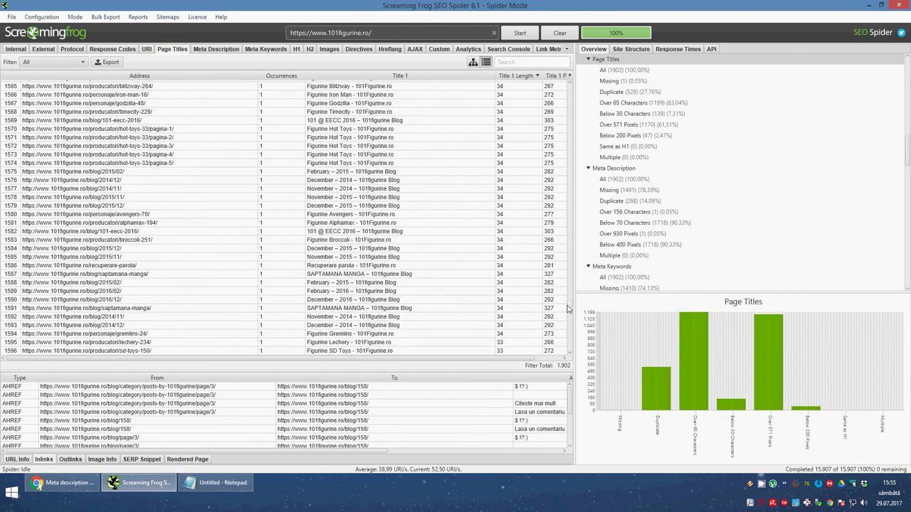
drag(570, 307, 574, 90)
key(alt+Tab)
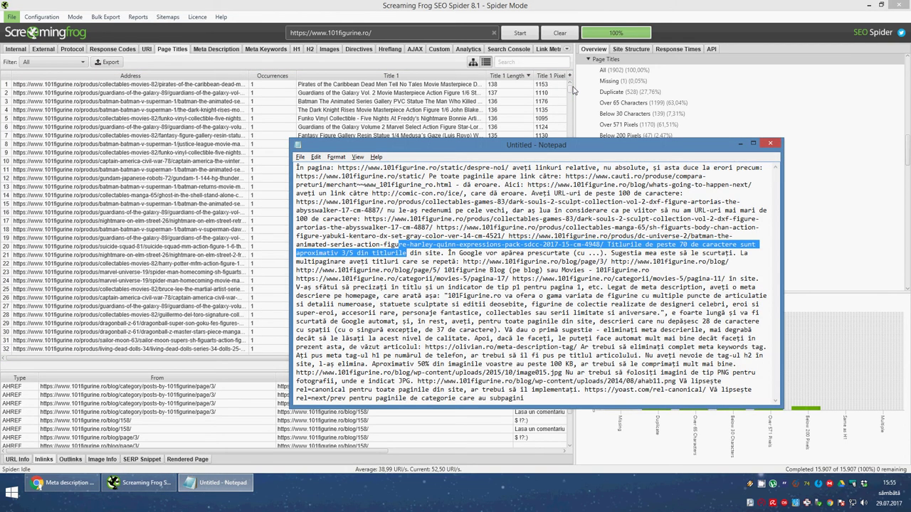
key(alt+Tab)
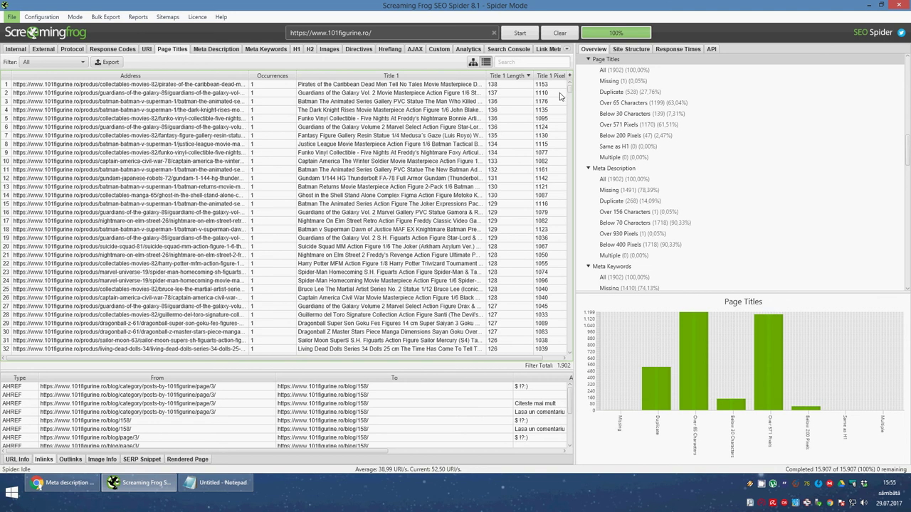
Examine the page titles down to the 70-character range, select the DC Bombshells Action Figure Mera title, and check the Notepad notes
drag(570, 92, 570, 102)
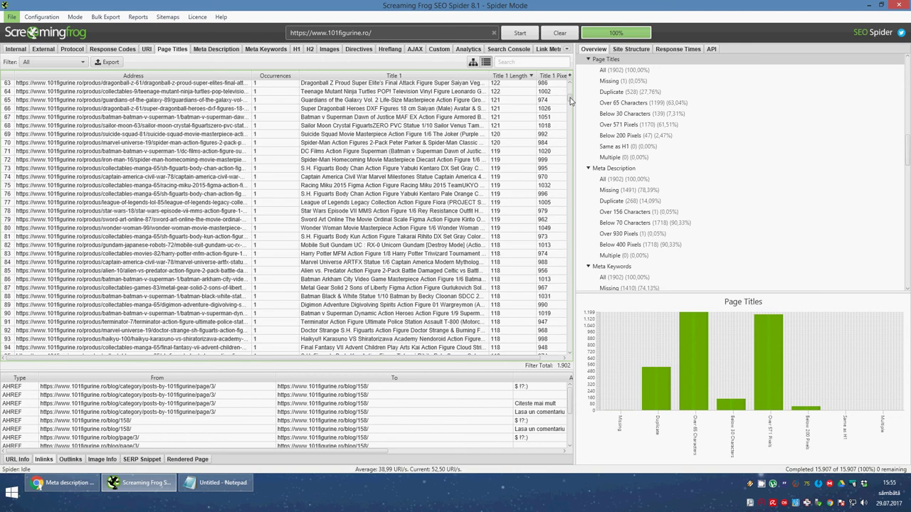
key(alt)
drag(569, 95, 569, 248)
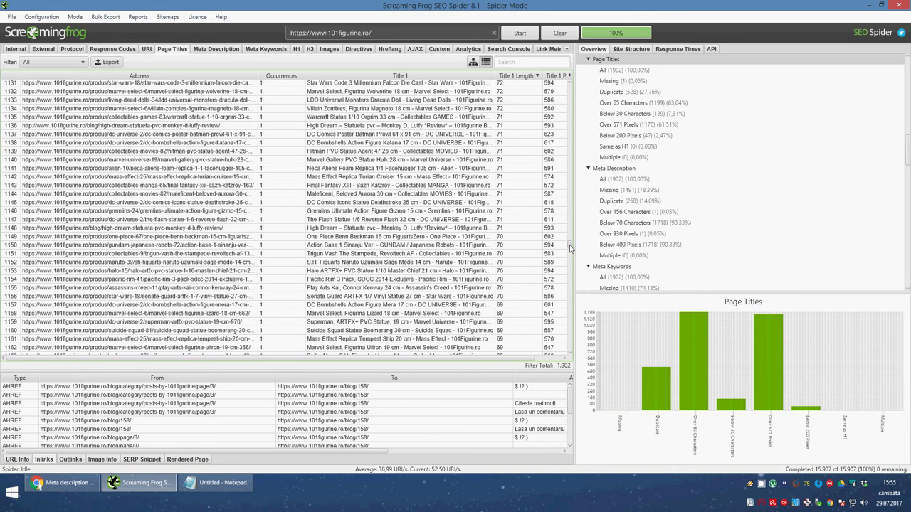
click(494, 306)
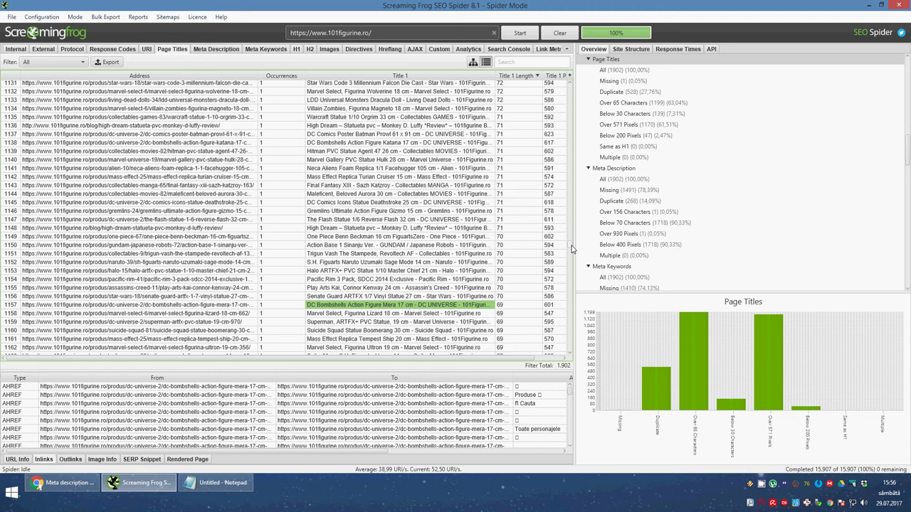
key(alt+Tab)
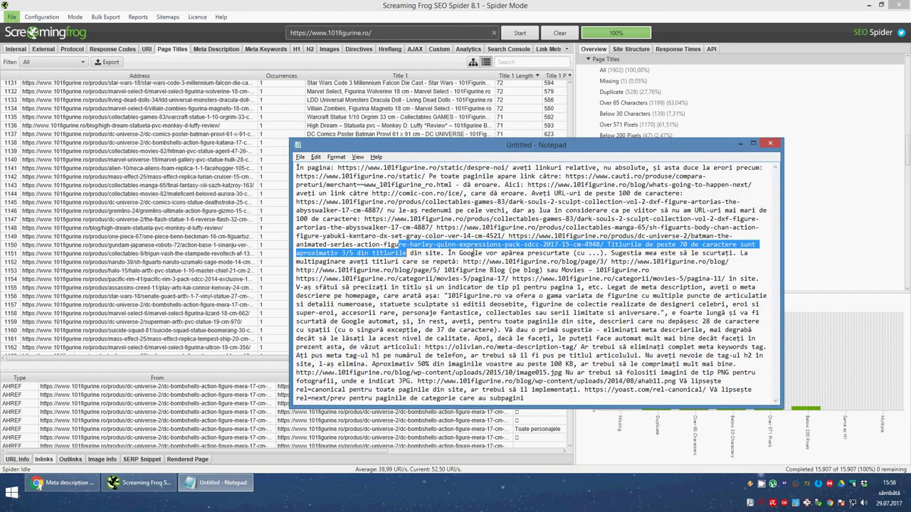
key(alt+Tab)
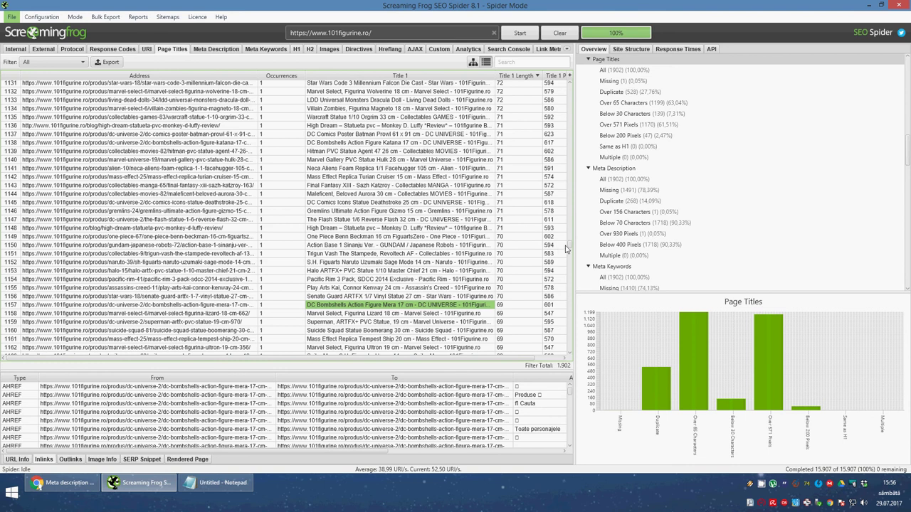
drag(569, 247, 563, 356)
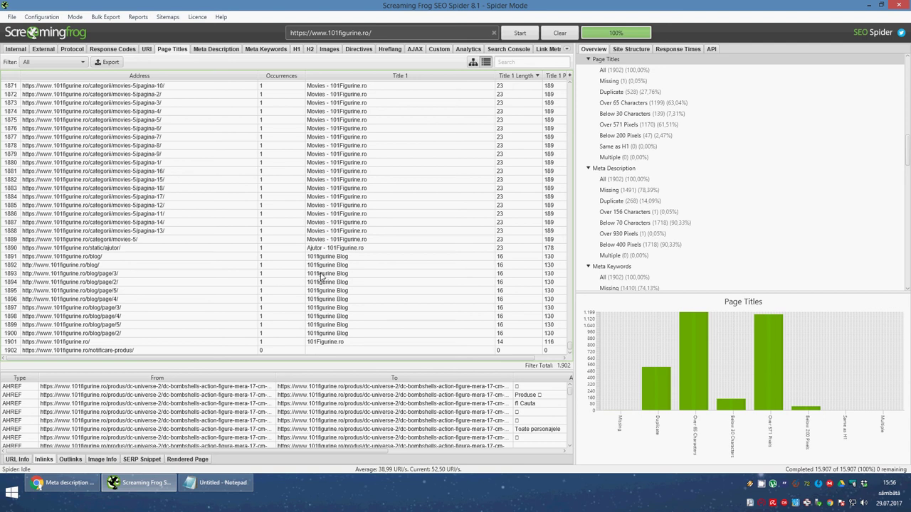
click(46, 267)
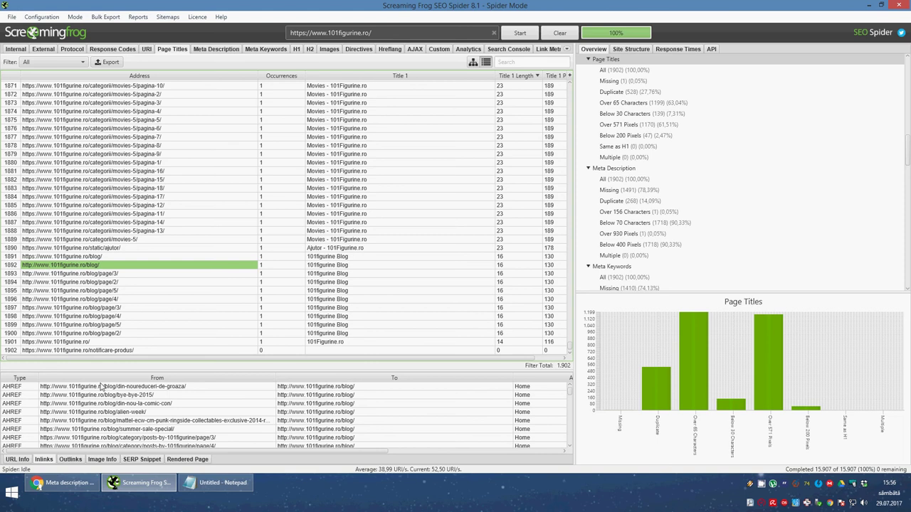
click(54, 461)
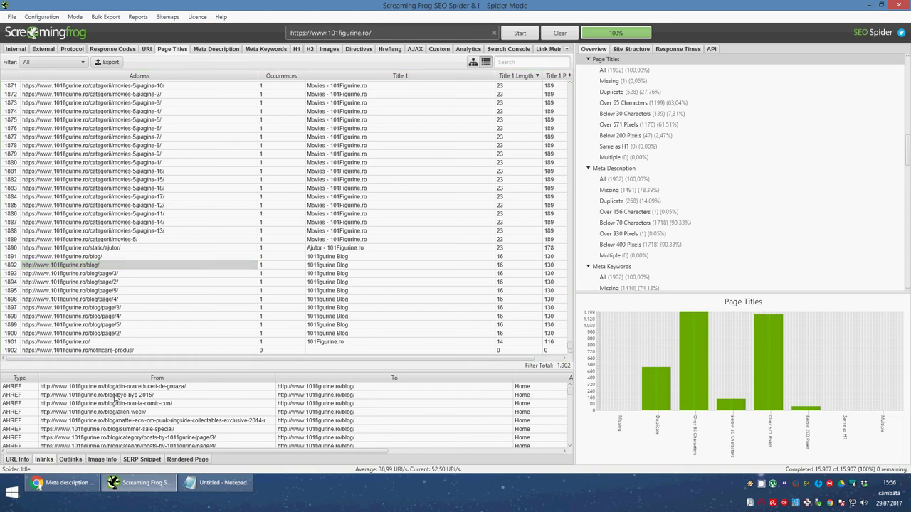
right_click(93, 268)
click(124, 284)
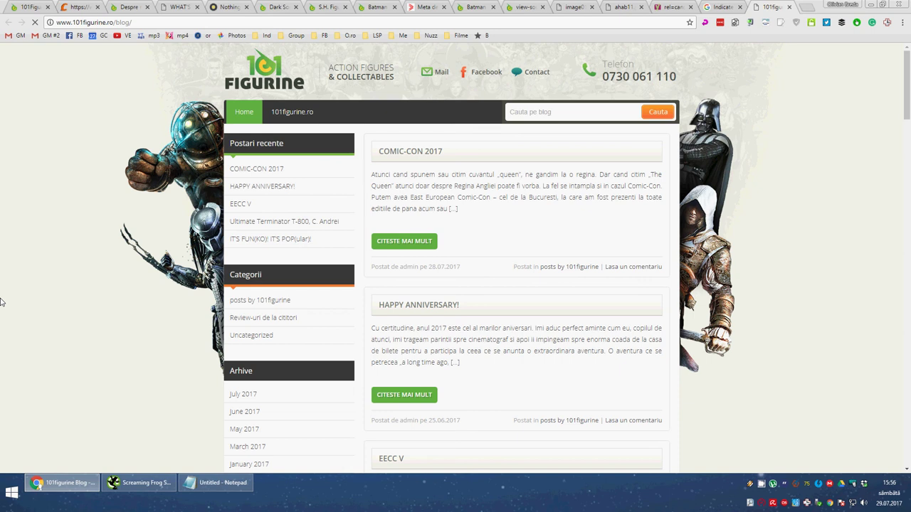
Reload the 101figurine.ro home page from its address and view the What's (Going to Happen) Next blog post
key(alt+Left)
key(ctrl+l)
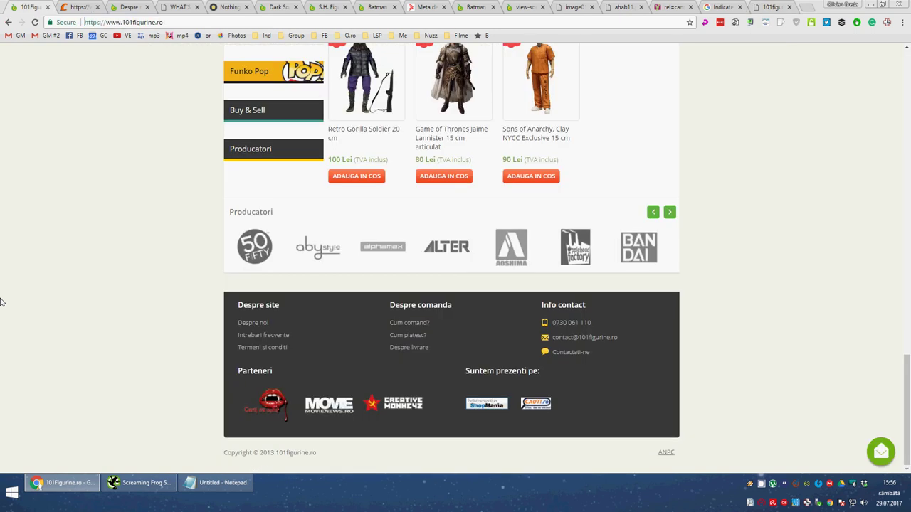
key(Return)
key(ctrl+Tab)
key(ctrl+Tab)
key(ctrl+Tab)
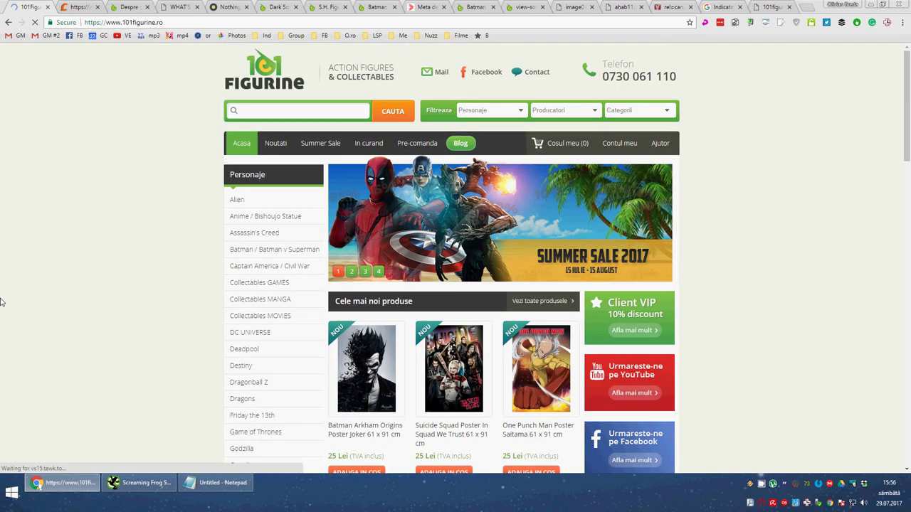
key(F5)
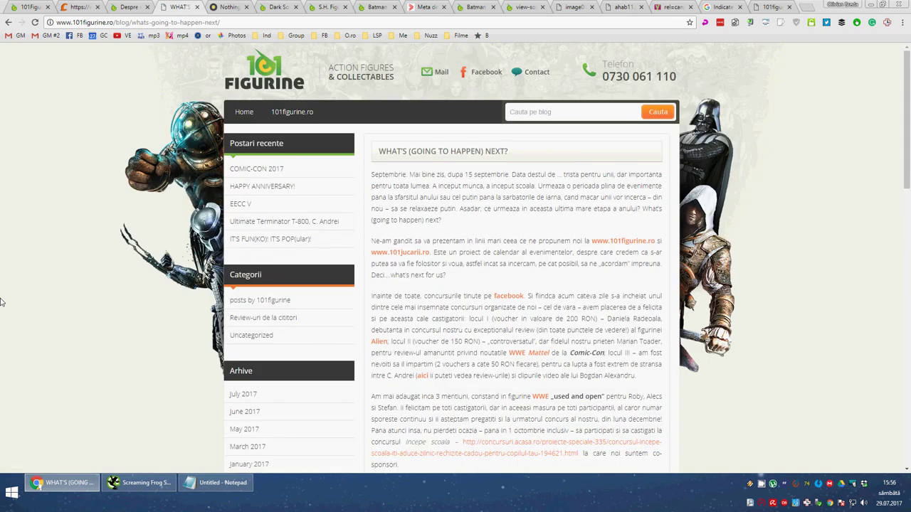
key(ctrl+Tab)
key(ctrl+Tab)
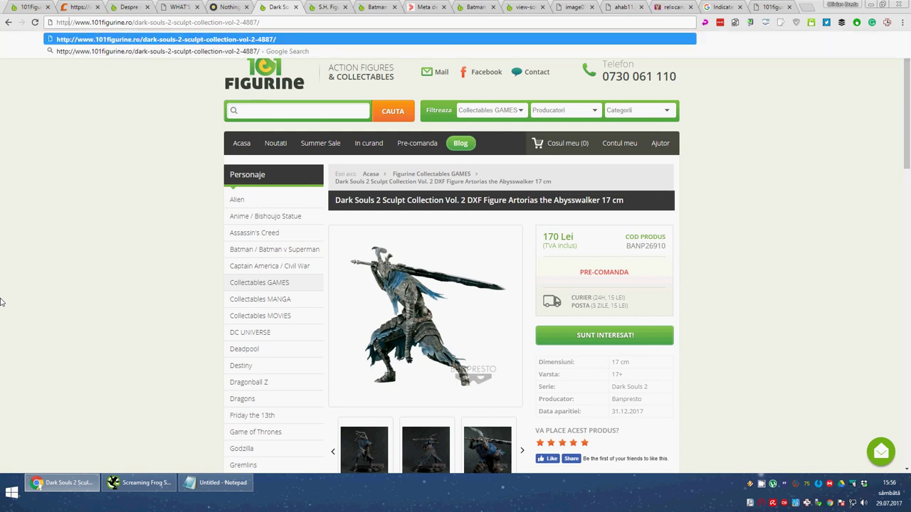
key(Return)
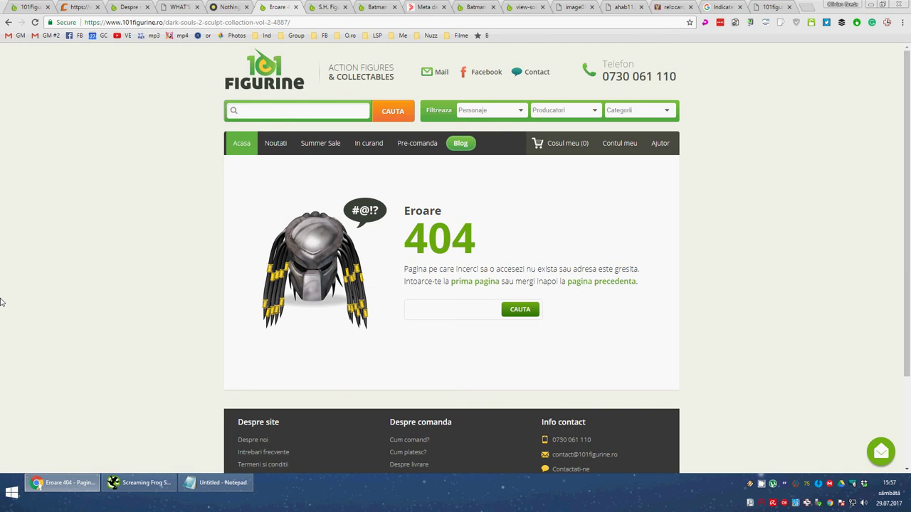
key(F5)
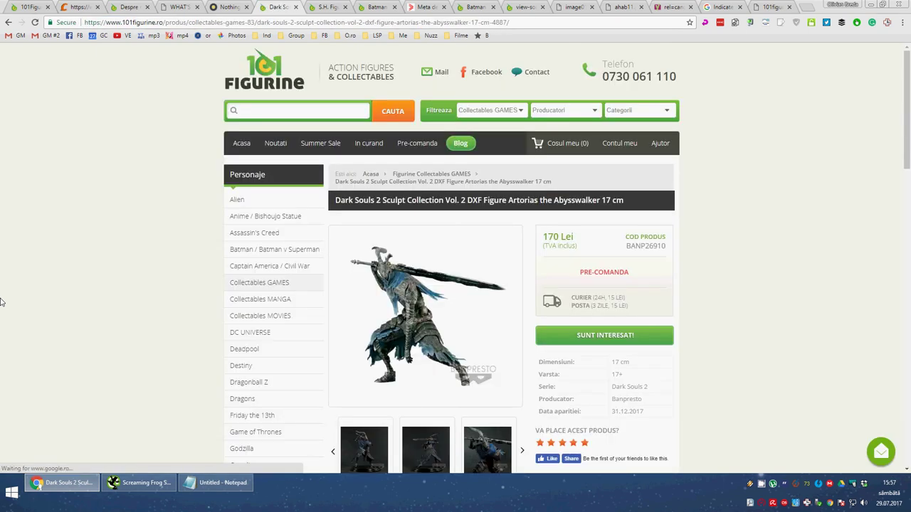
Go back to the open 101figurine blog page and select its address
key(ctrl+shift+Tab)
key(ctrl+shift+Tab)
key(ctrl+shift+Tab)
key(ctrl+shift+Tab)
key(ctrl+shift+Tab)
key(ctrl+shift+Tab)
key(ctrl+l)
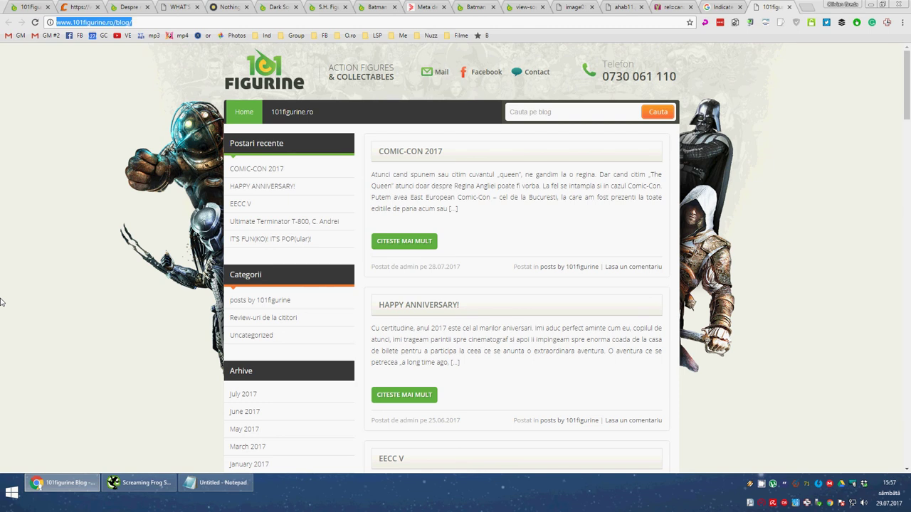
Check the home page's Blog link target and compare it with the address of the open blog page
key(ctrl+Tab)
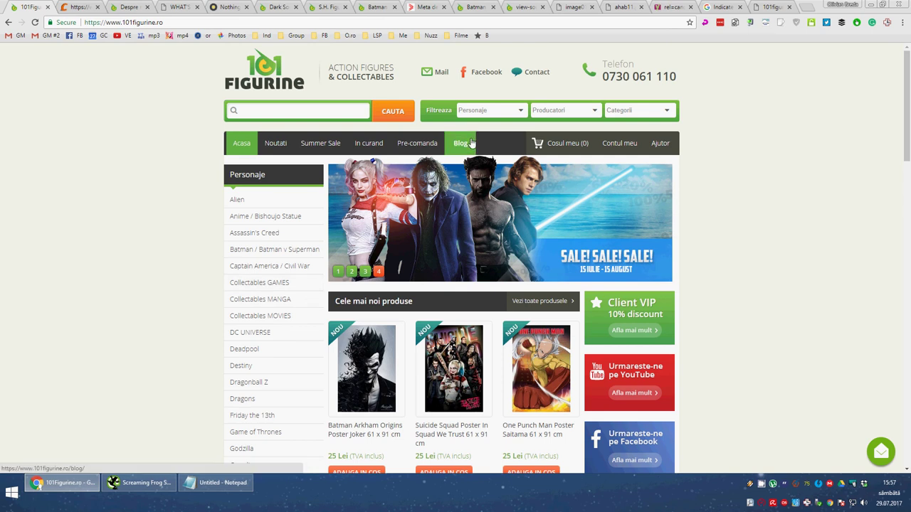
scroll(472, 143, down, 15)
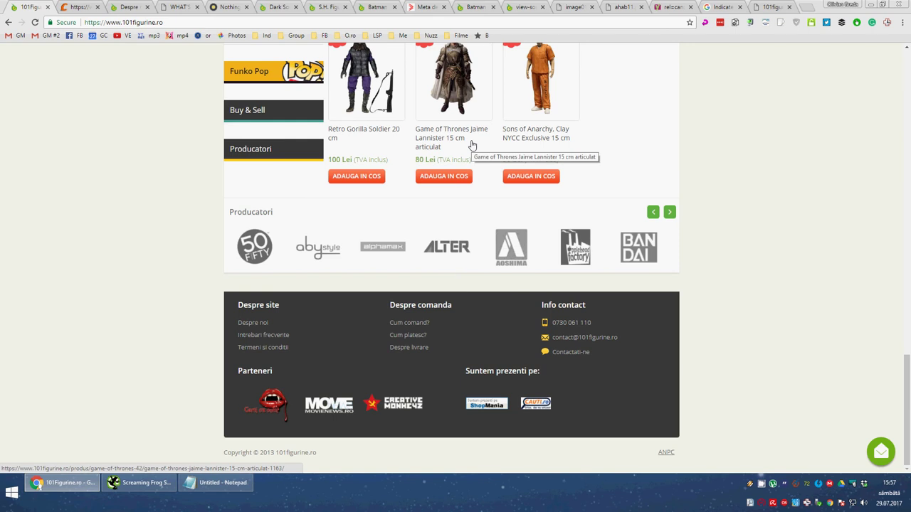
scroll(471, 144, up, 15)
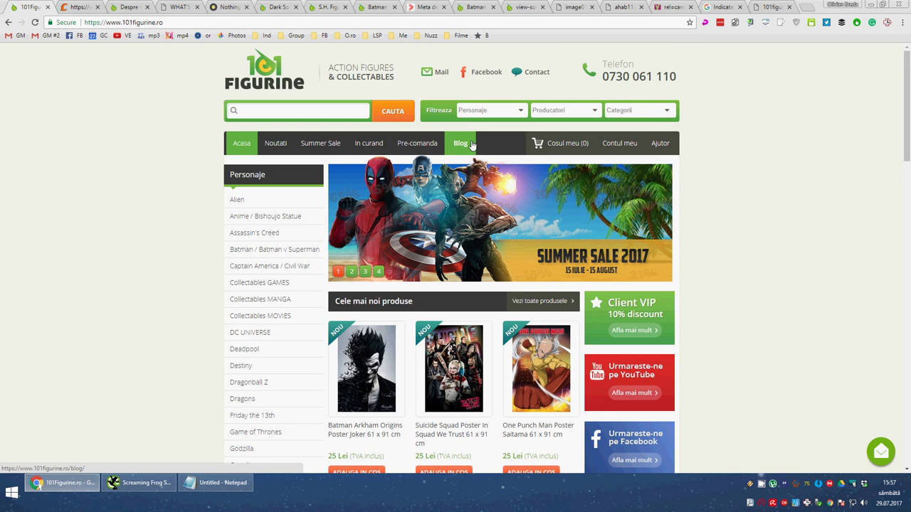
click(460, 143)
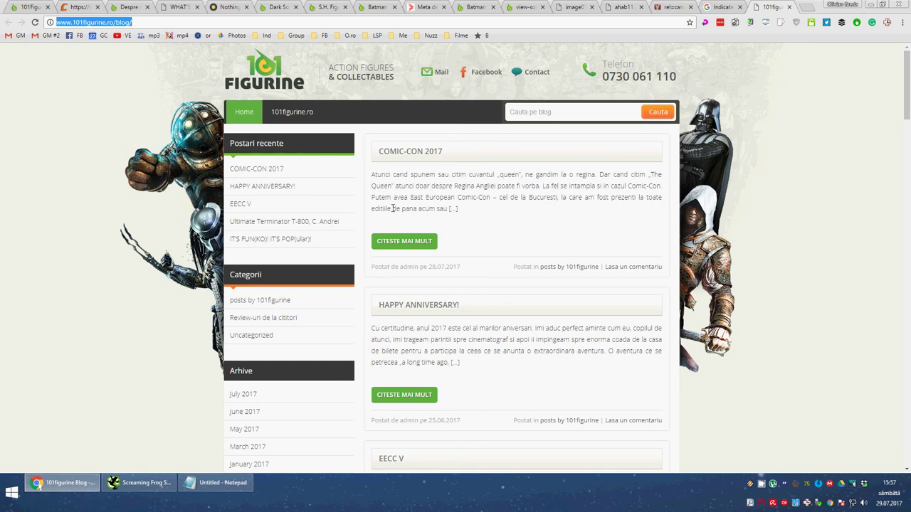
click(72, 27)
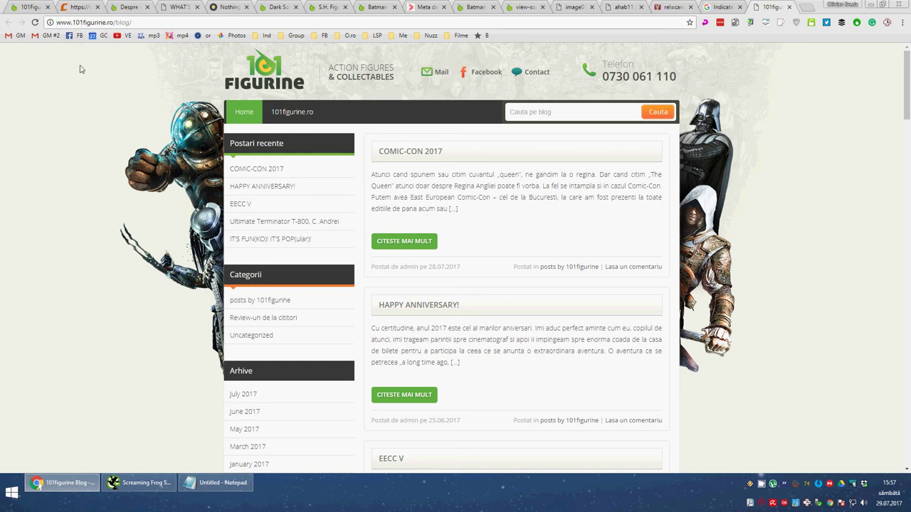
key(alt+Tab)
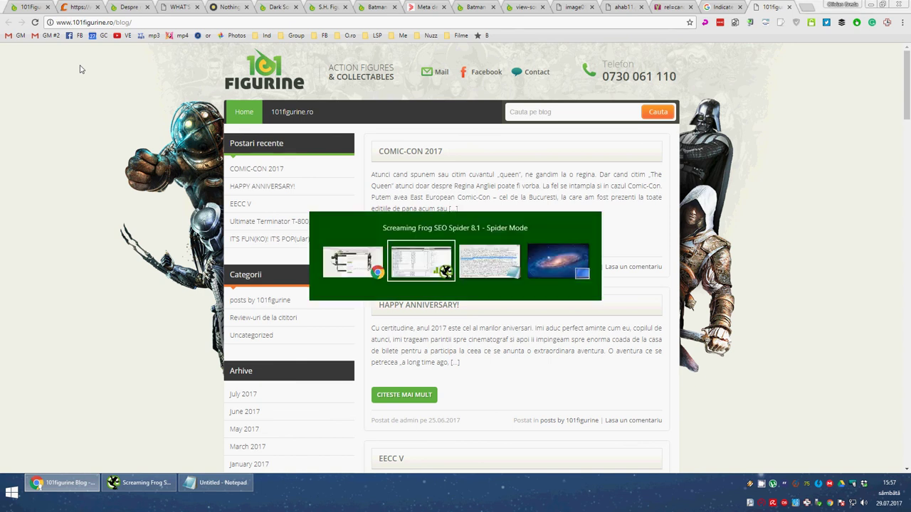
key(alt+Tab)
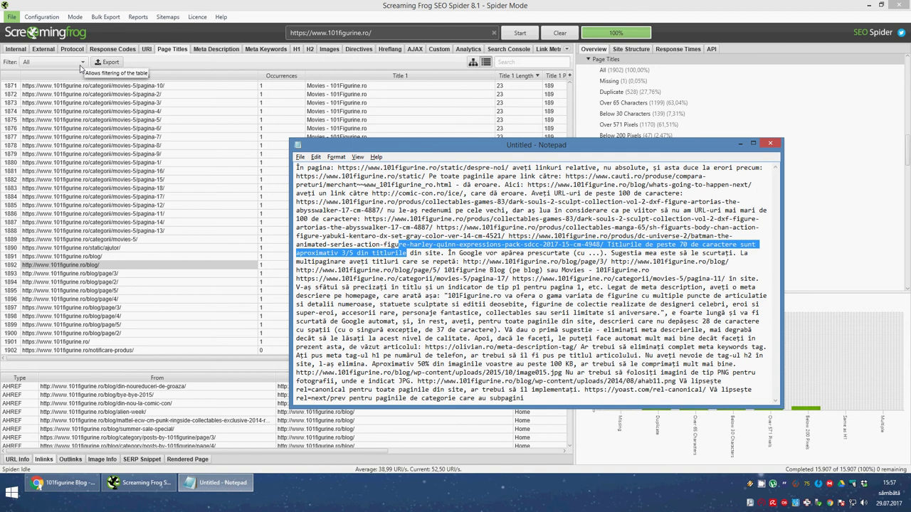
key(alt+Tab)
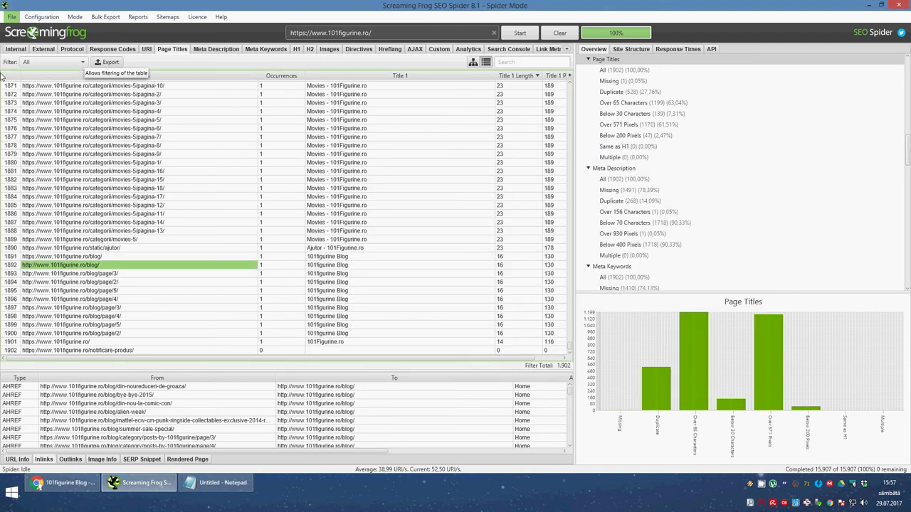
click(121, 276)
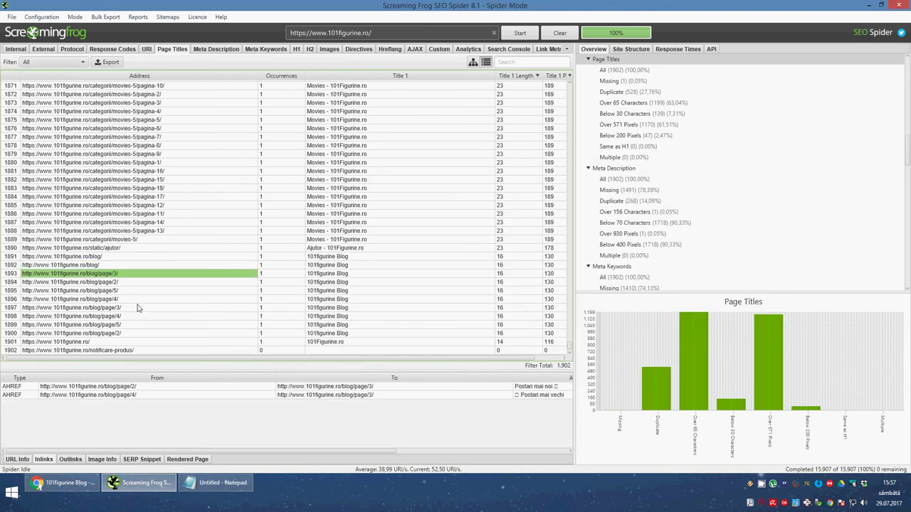
Inspect the repeated Movies and Noutati titles, selecting the movies-5/pagina-5/, noutati/pagina-8/ and noutati/pagina-1/ rows
click(142, 223)
scroll(159, 207, up, 3)
click(159, 201)
scroll(159, 207, up, 3)
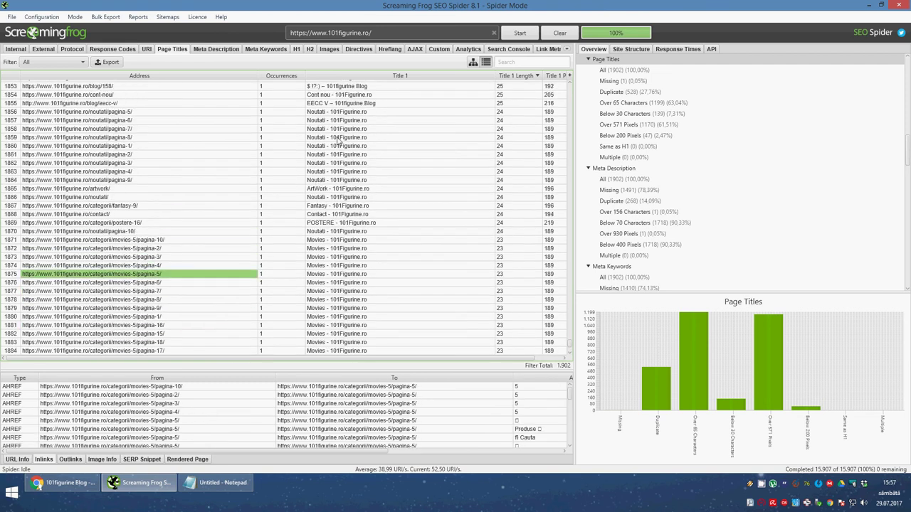
click(327, 139)
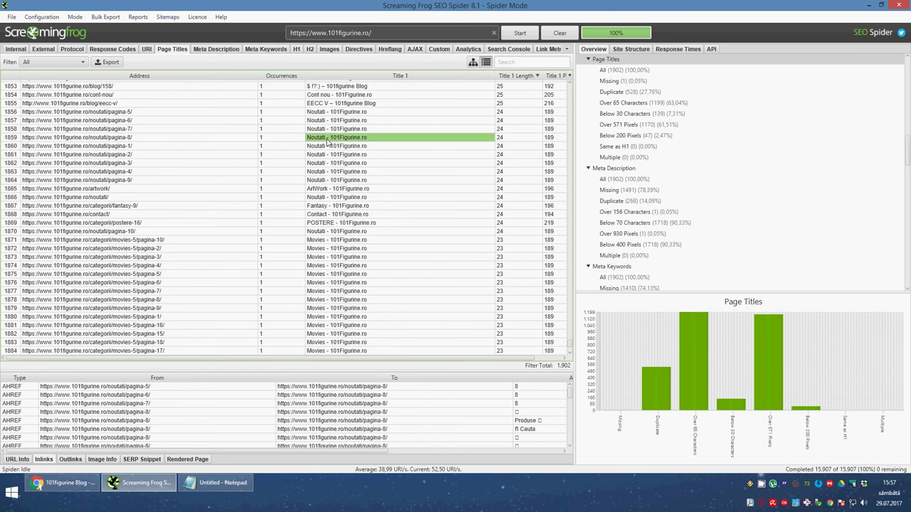
click(320, 146)
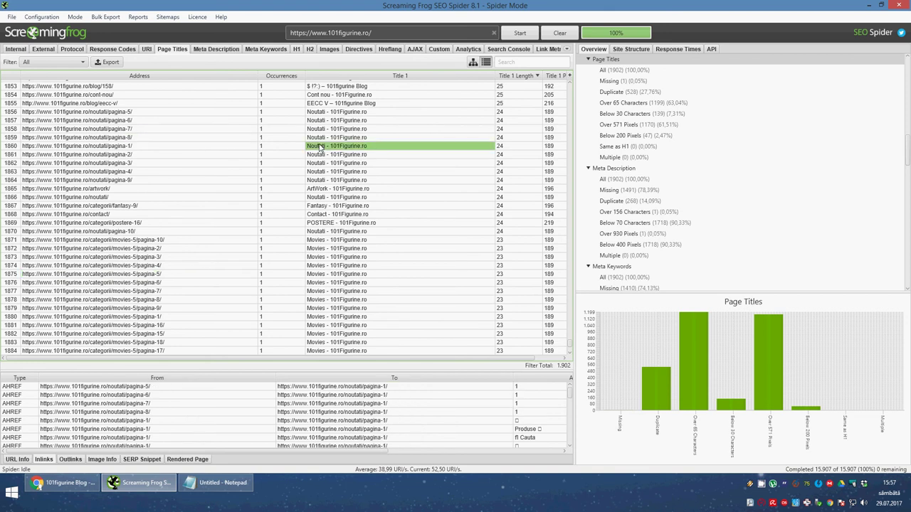
Switch to Notepad and place the cursor in the note about repeated titles on paginated blog pages
key(alt+Tab)
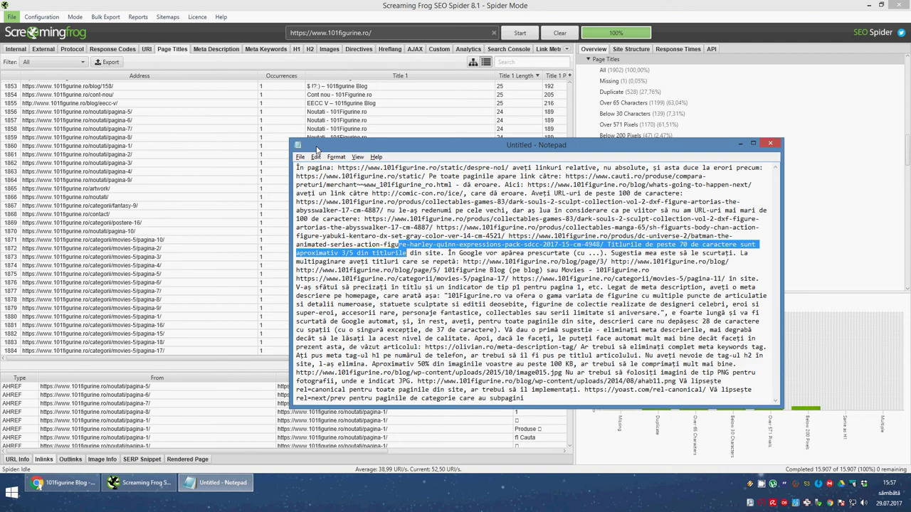
key(Down)
key(Down)
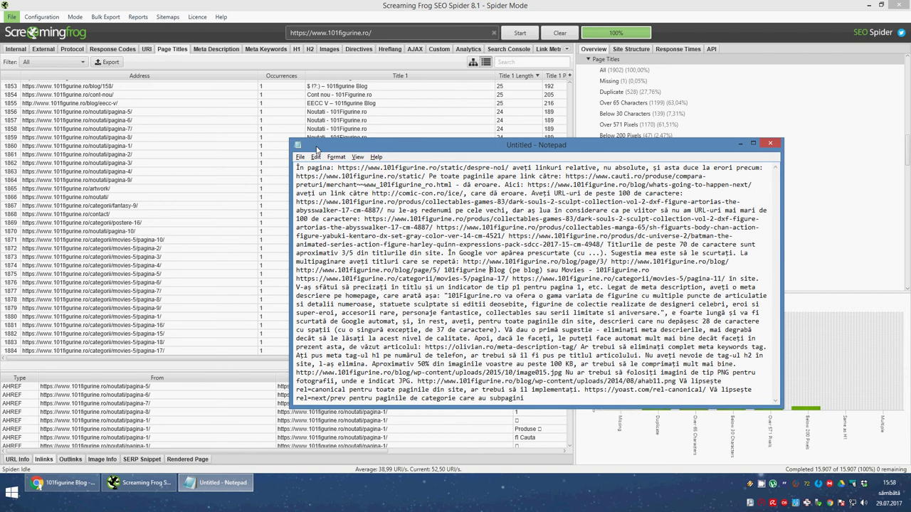
Move to the next audit note in Notepad and open the Meta Description report in Screaming Frog
key(Down)
key(Down)
key(alt+Tab)
click(222, 50)
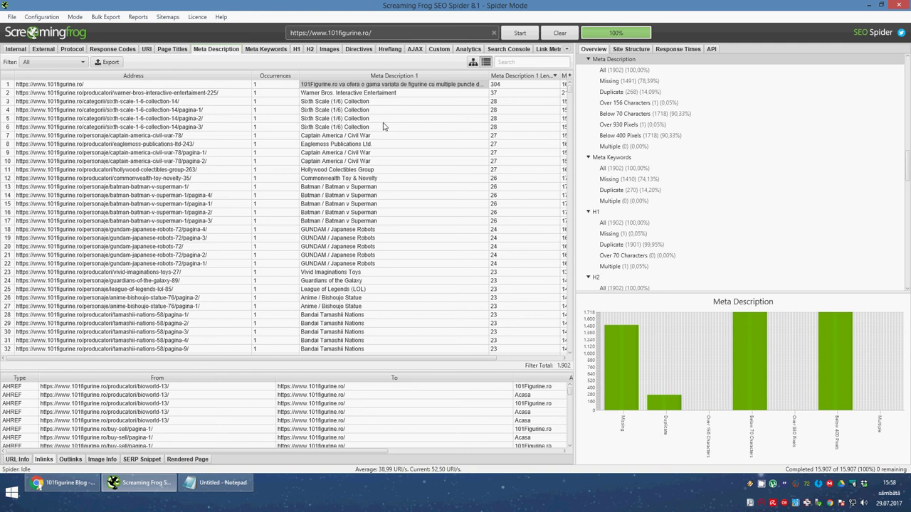
Launch Internet Explorer in a maximized window and search Google for "figurine pret"
key(alt+space)
text(inter)
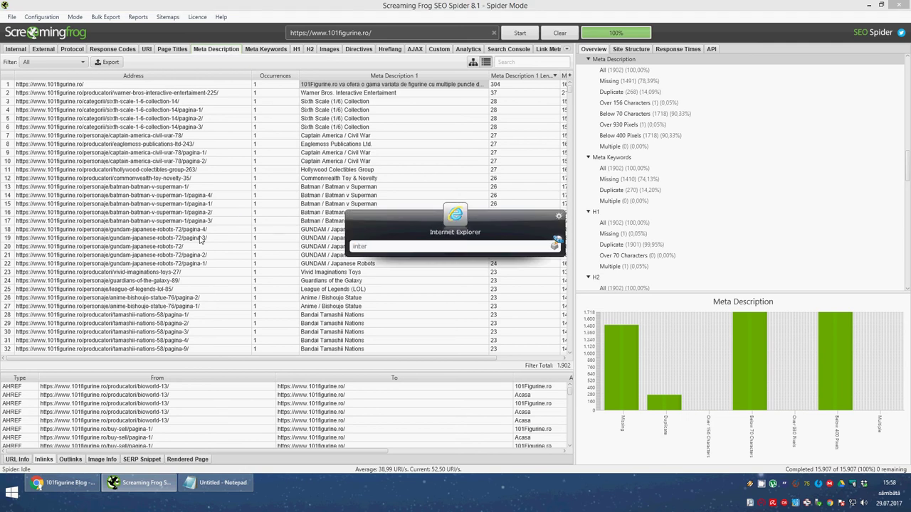
key(Return)
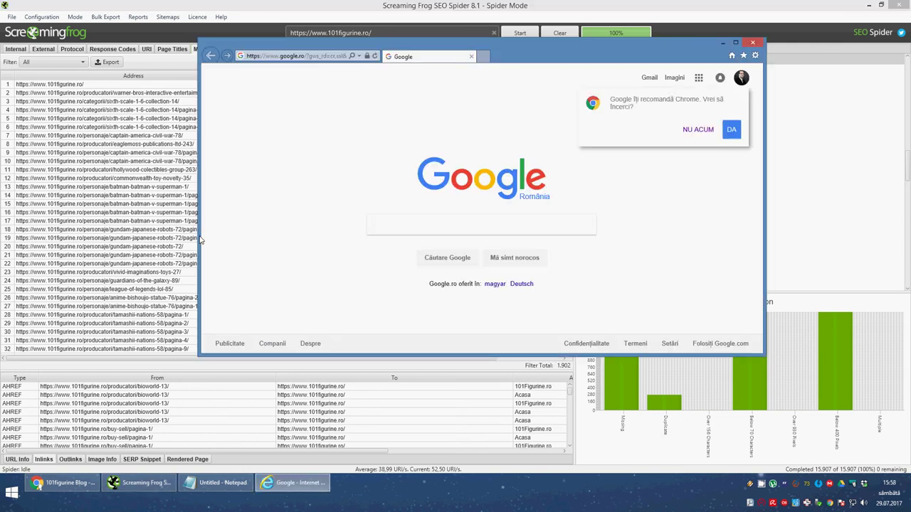
key(alt+space)
key(x)
key(alt+d)
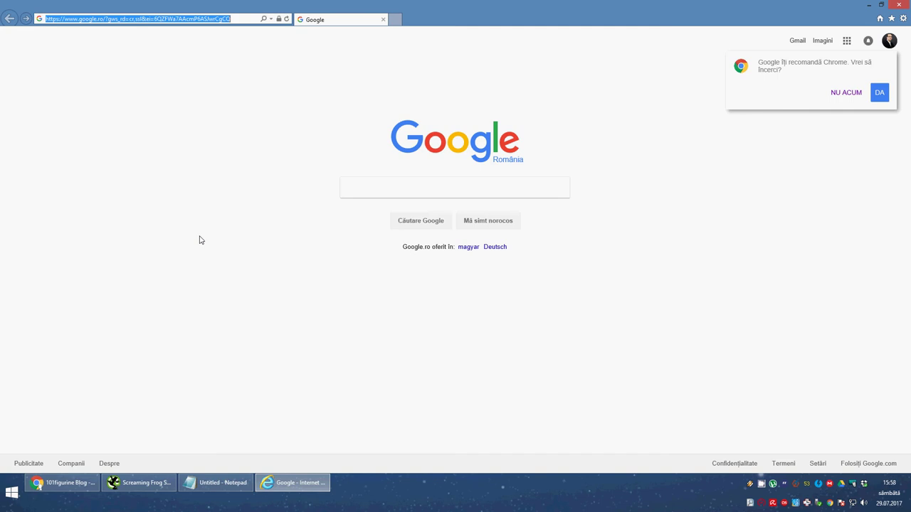
click(415, 189)
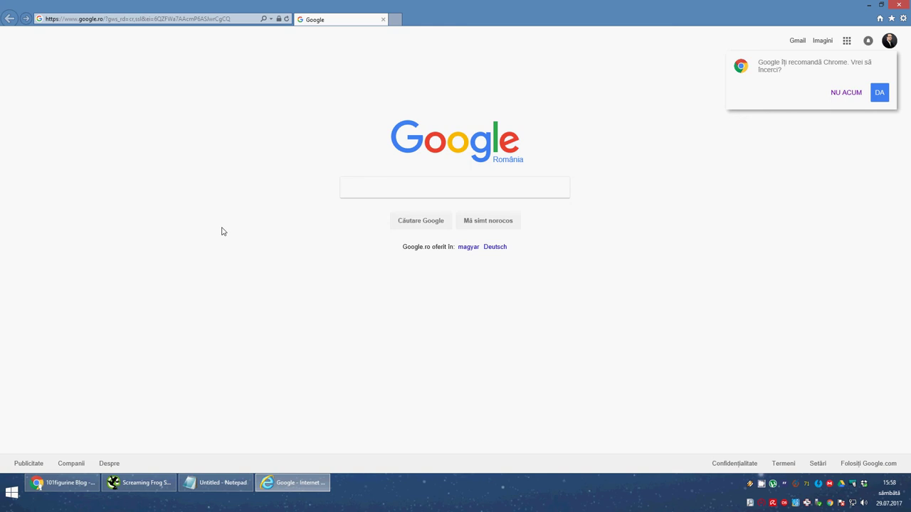
text(figurine pret)
key(Return)
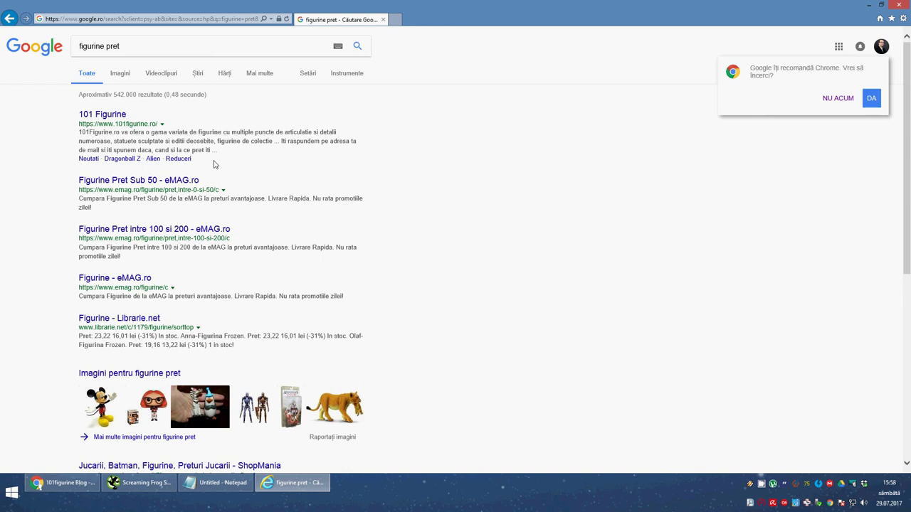
Search Google for "jucarii pret cumpara", and shorten the query to "jucarii cumpara"
triple_click(202, 49)
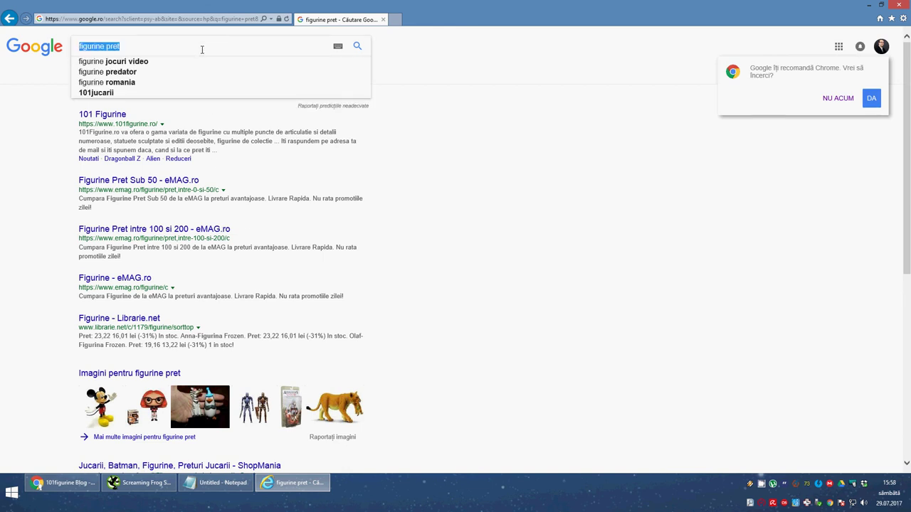
text(jucarii pret cumpara)
key(Return)
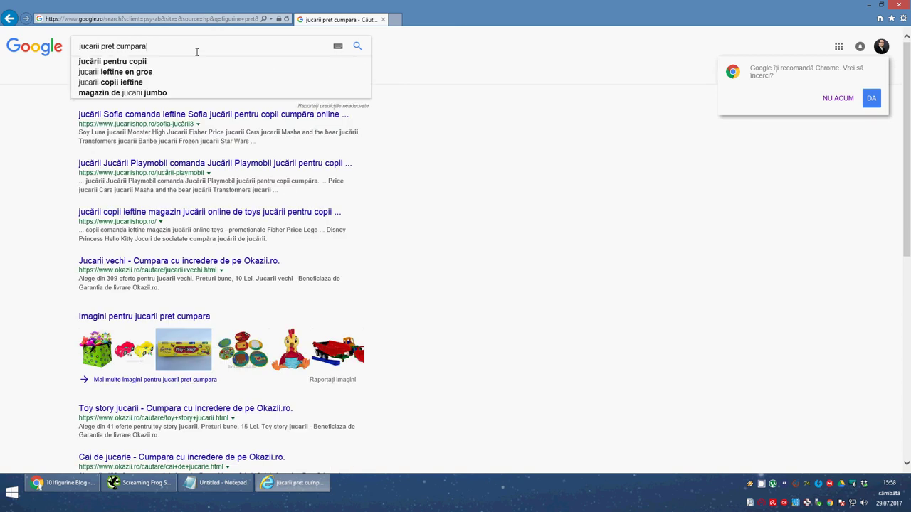
key(ctrl+shift+Left)
key(BackSpace)
key(Return)
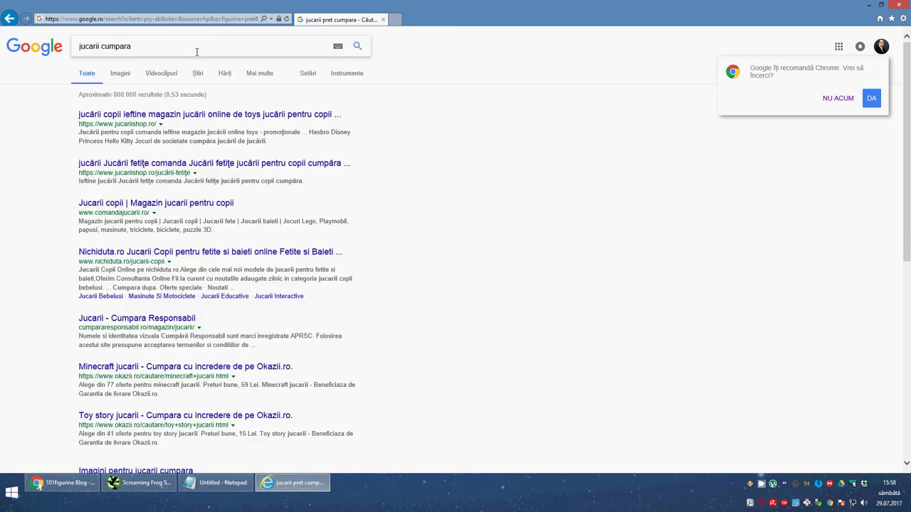
Examine the description snippets in the "jucarii cumpara" results, highlighting the lemniko.ro ad text and the price wording in Okazii's Jucarii vechi result
scroll(270, 198, down, 5)
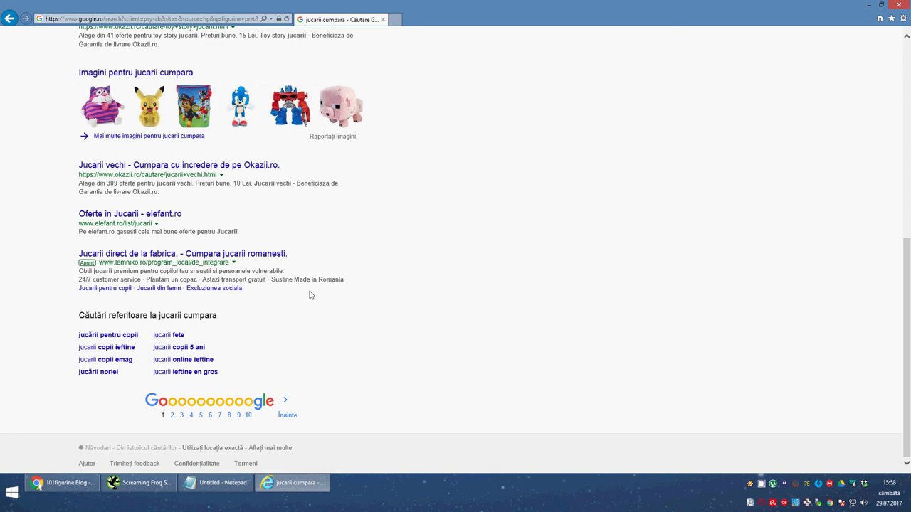
drag(79, 271, 285, 278)
drag(80, 282, 156, 282)
click(158, 281)
drag(107, 183, 254, 180)
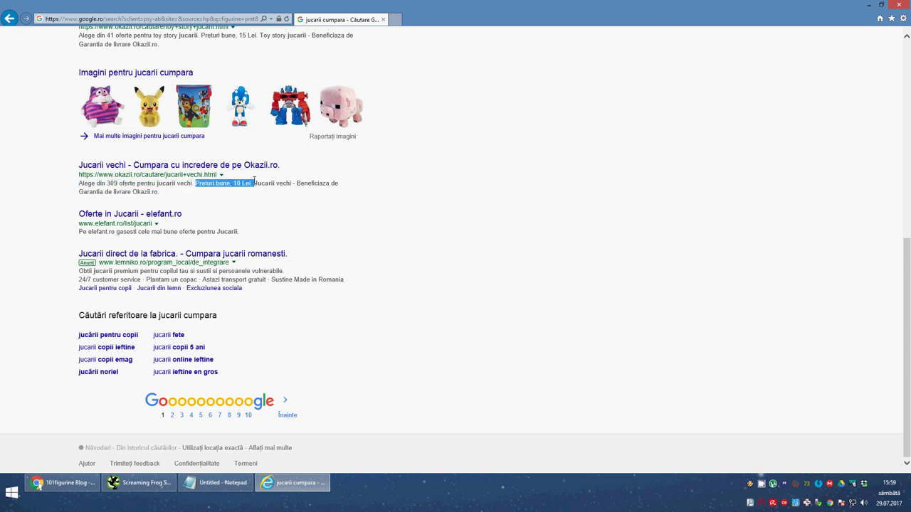
scroll(275, 185, up, 3)
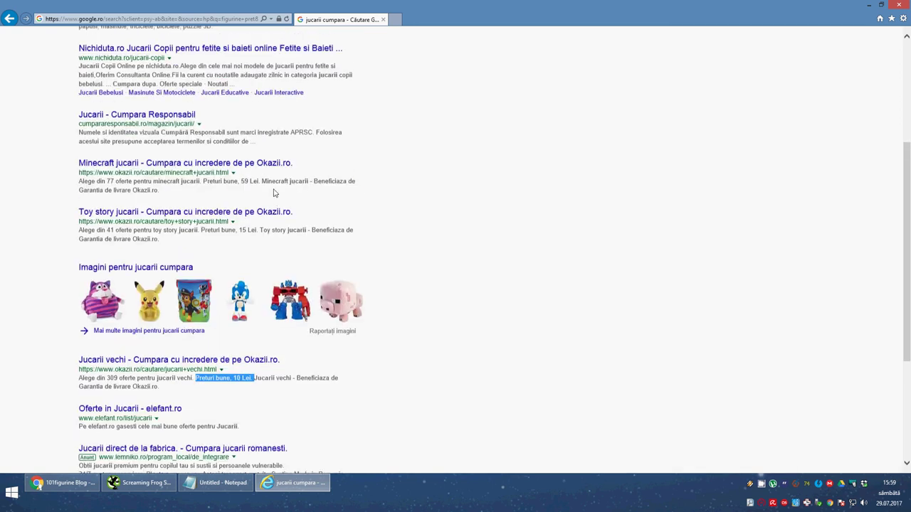
scroll(183, 229, up, 2)
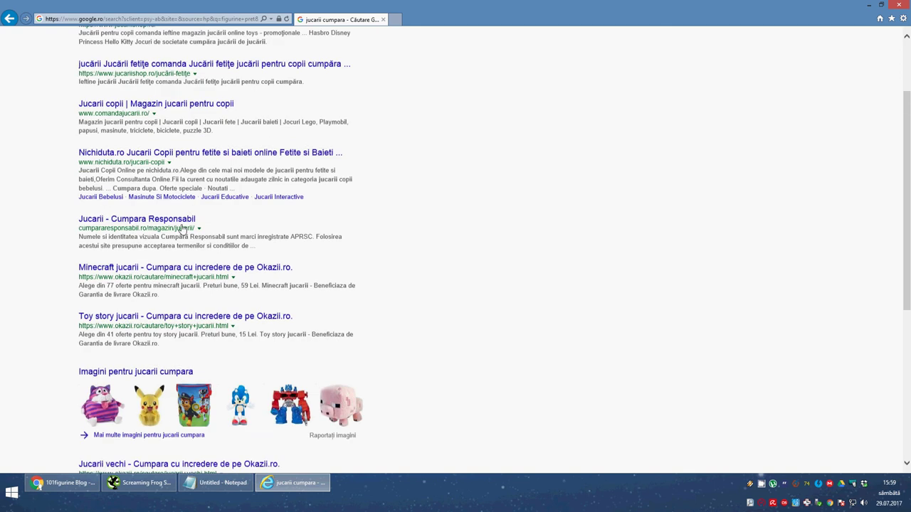
scroll(183, 229, up, 1)
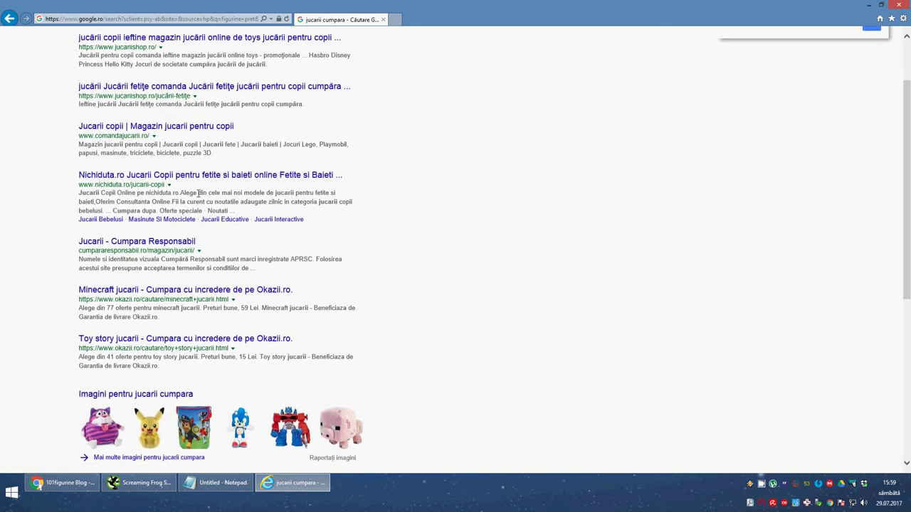
scroll(199, 193, up, 1)
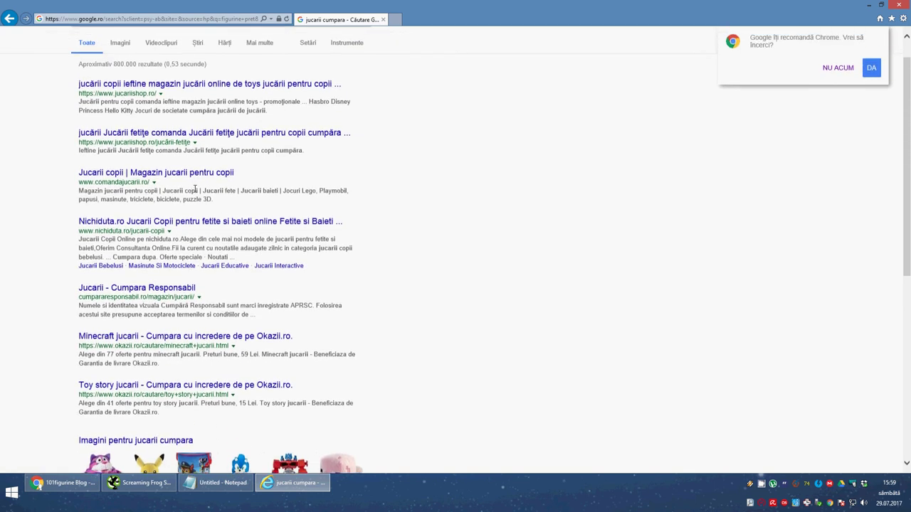
scroll(195, 190, up, 1)
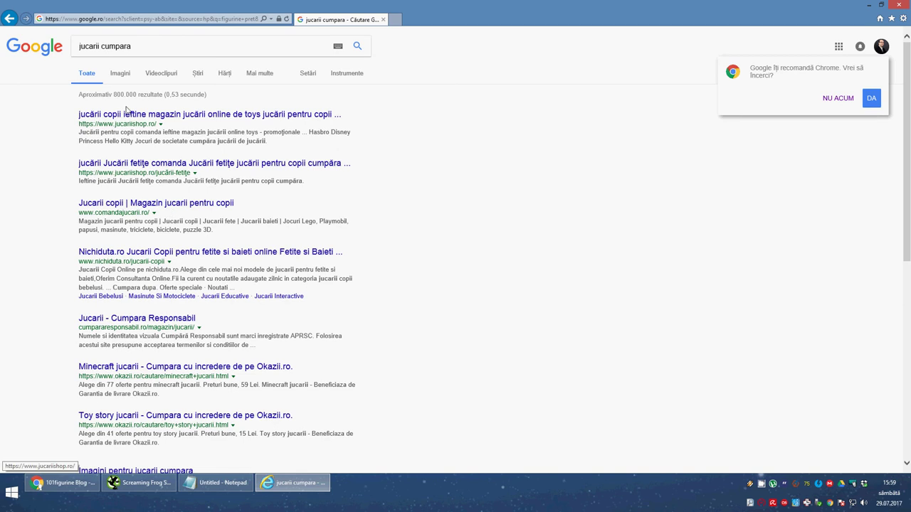
Change the Google query to "jucarii emag" and run the search
click(145, 43)
triple_click(145, 43)
click(145, 43)
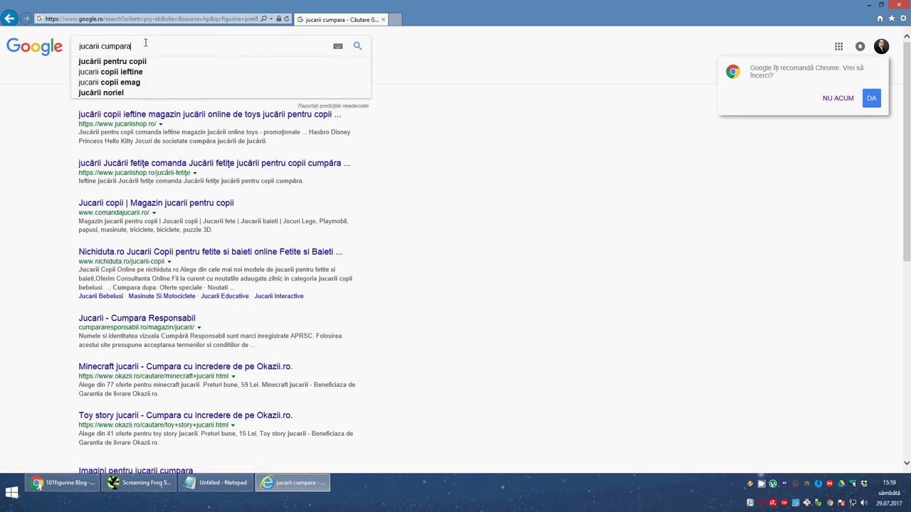
double_click(145, 43)
text(emag)
key(Return)
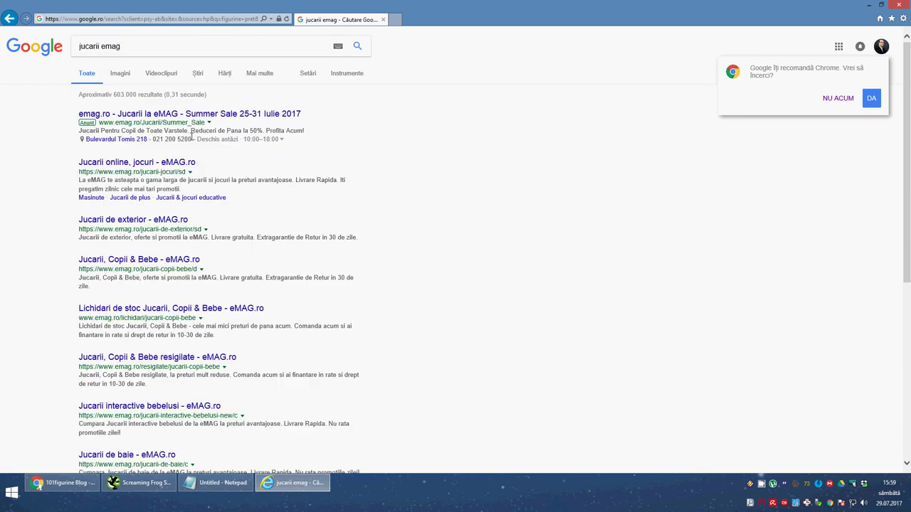
Highlight the promotional phrases in eMAG's ad text and in the description of the "Jucarii online, jocuri" result
drag(189, 132, 77, 132)
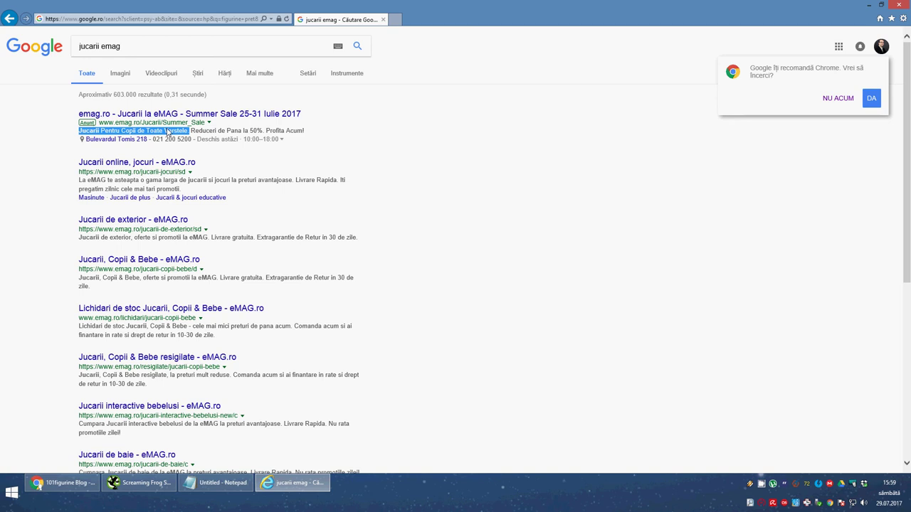
click(306, 135)
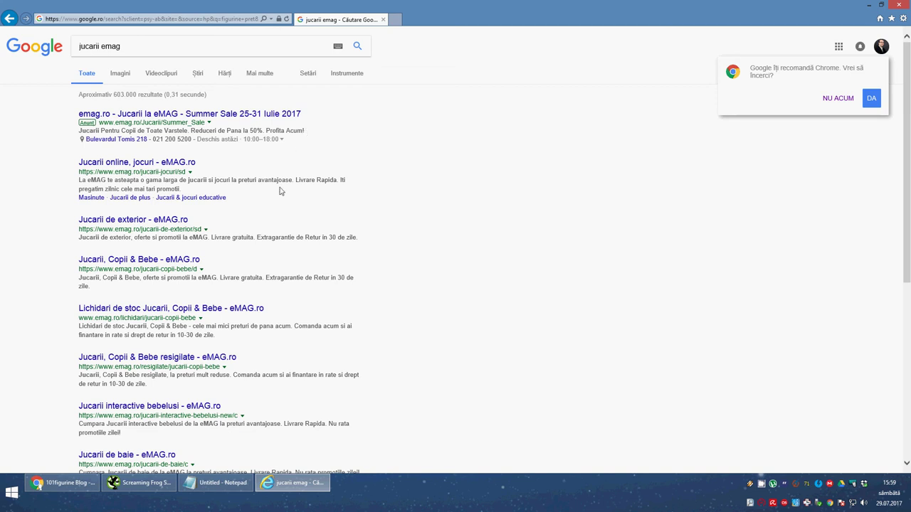
drag(296, 180, 345, 181)
drag(183, 190, 121, 189)
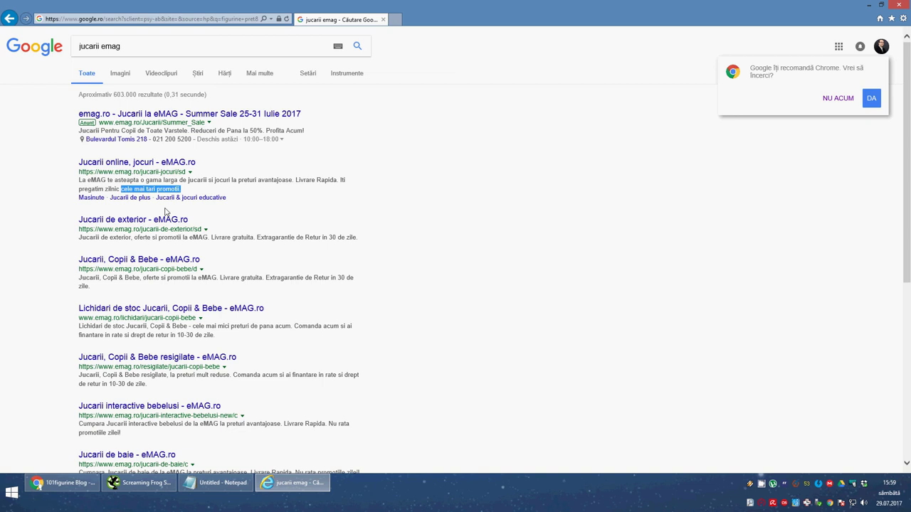
Switch to Screaming Frog, show the home page's URL details and copy its meta description
key(alt+Tab)
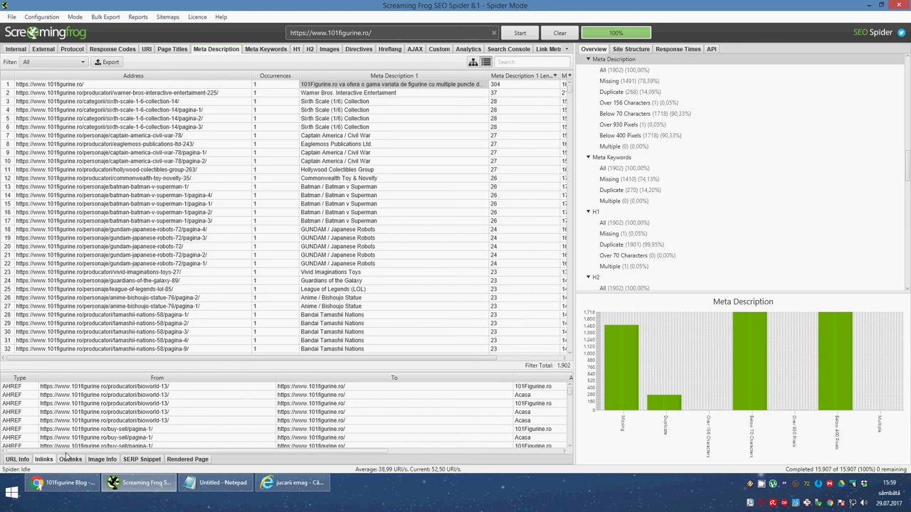
click(26, 459)
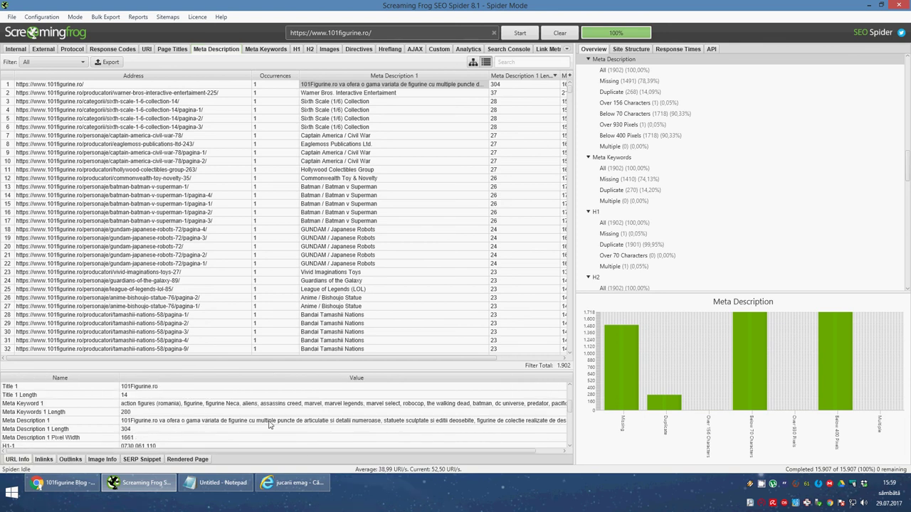
click(321, 85)
right_click(322, 86)
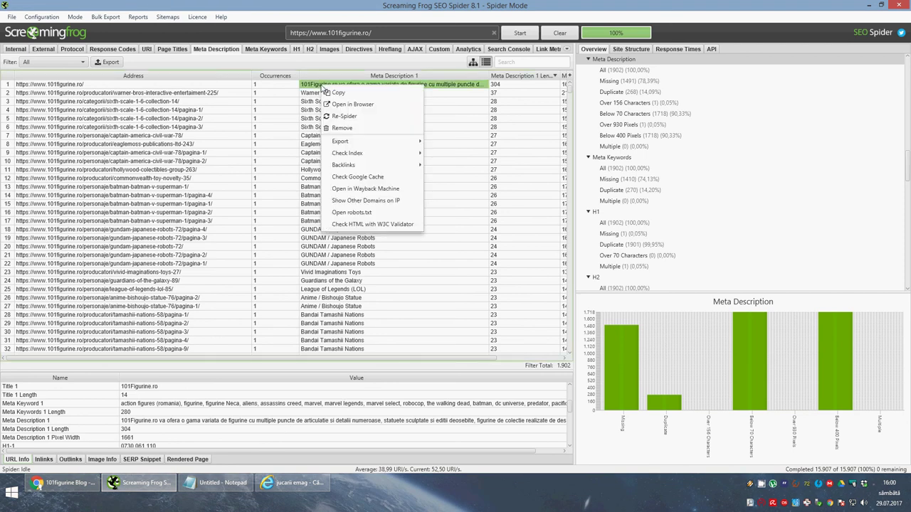
click(326, 91)
Paste the home page's meta description into a new Notepad document to read it in full, and discard the document
key(super+r)
key(Return)
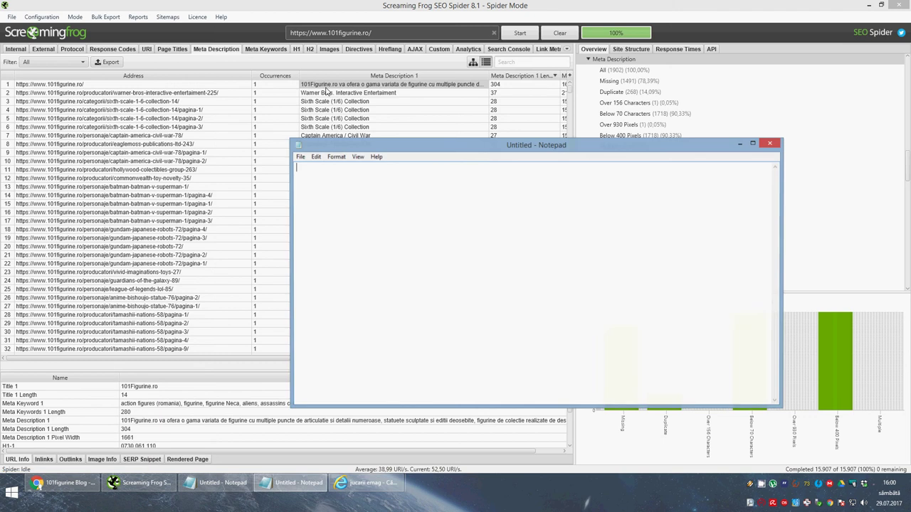
text(101Figurine.ro va ofera o gama variata de figurine cu multiple puncte de articulatie si detalii numeroase, statuete sculptate si editii deosebite, figurine de colectie realizate de designeri celebri, eroi si super-eroi, accesorii rare, personaje fantastice, collectables sau serii limitate si aniversare.)
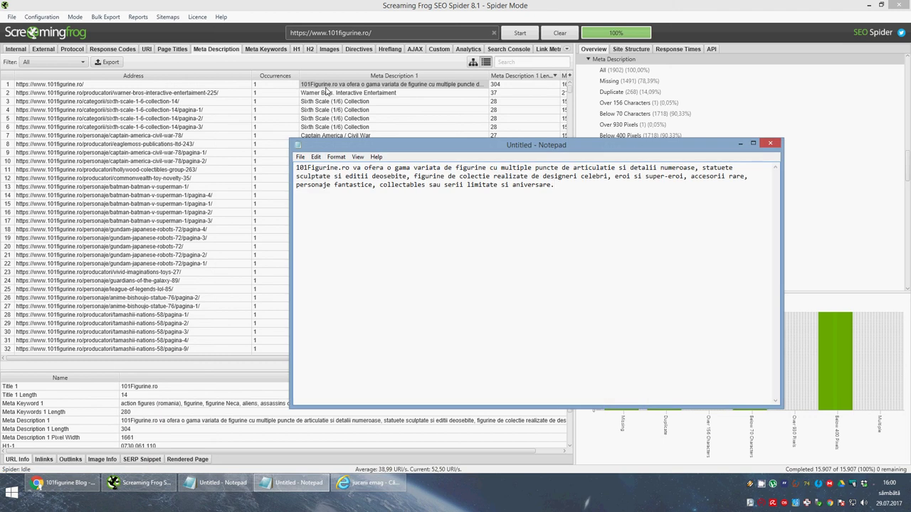
key(Up)
key(ctrl+a)
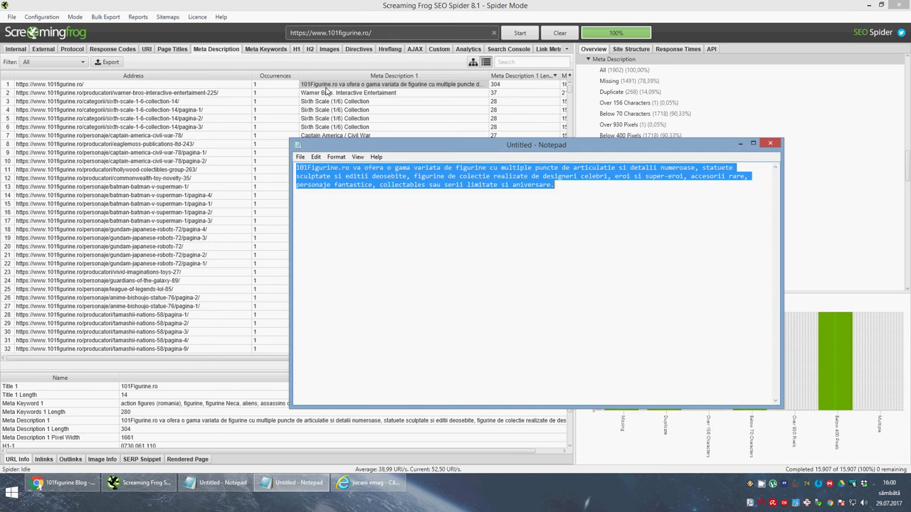
key(ctrl+x)
key(alt+F4)
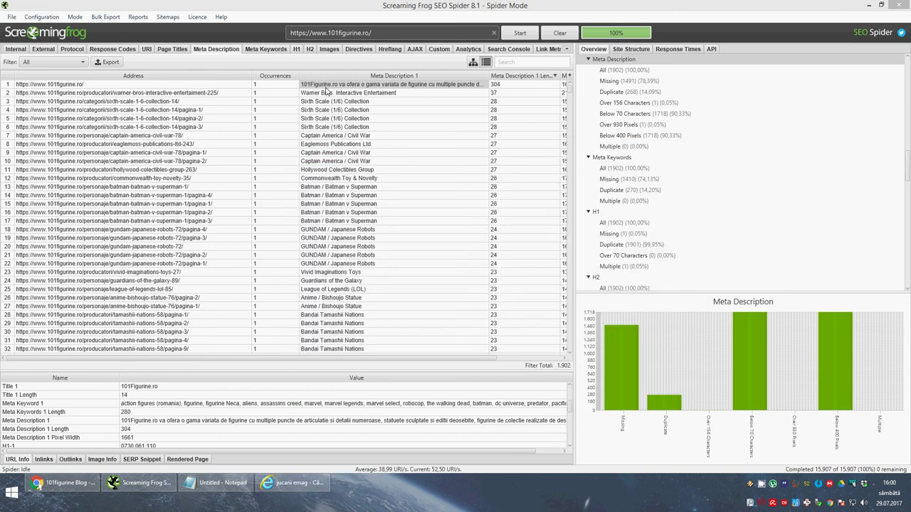
Check the meta description note in Notepad and select the description length of the warner-bros-interactive-entertaiment-225/ row in Screaming Frog
key(alt+Tab)
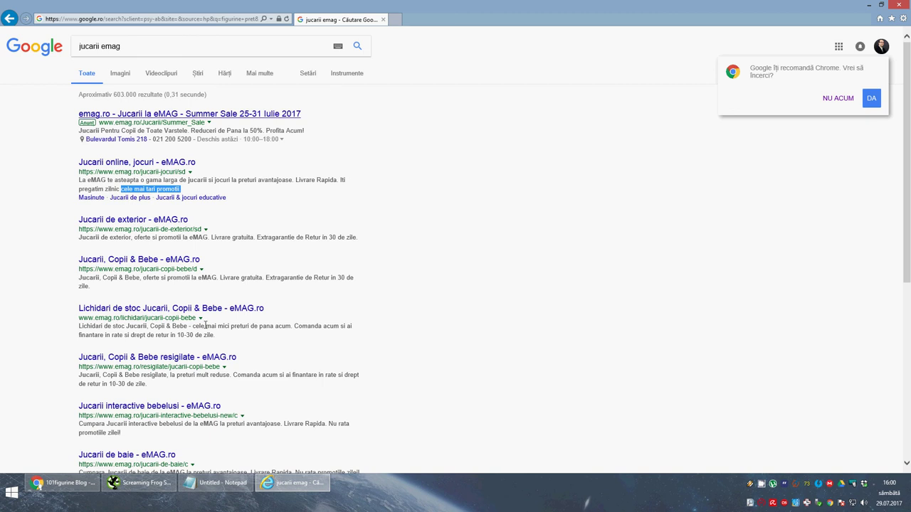
key(alt+Tab)
key(alt+Tab)
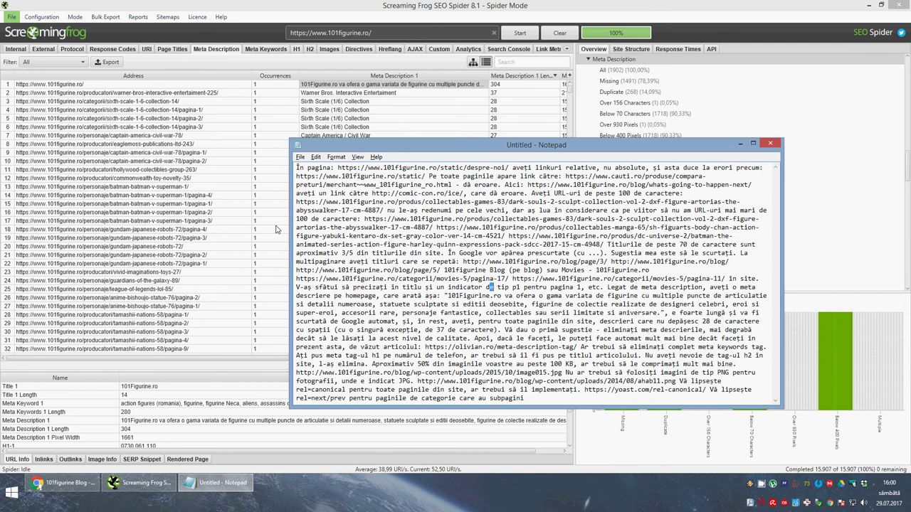
key(Down)
key(Down)
key(alt+Tab)
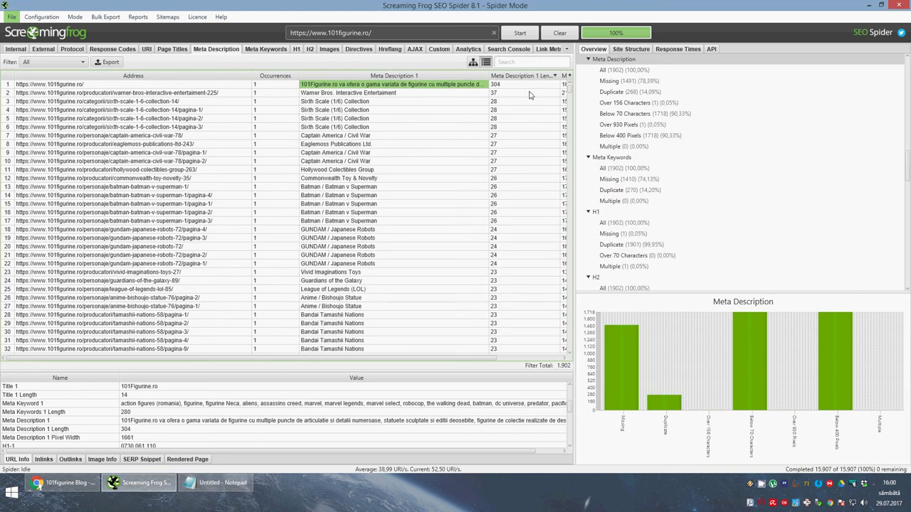
click(528, 92)
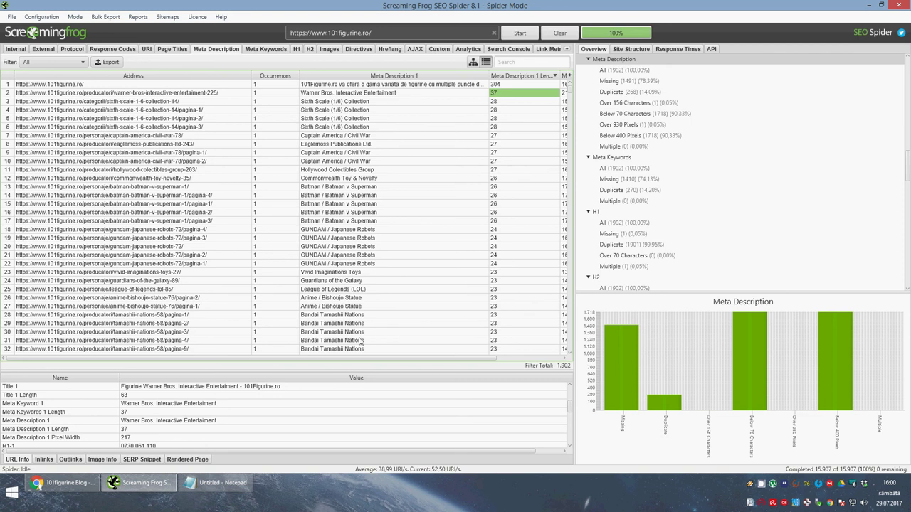
Switch to Chrome and read the article "Meta Description Tag For Large Web Sites" through its formula and example replacements
key(alt)
key(alt+Tab)
click(417, 8)
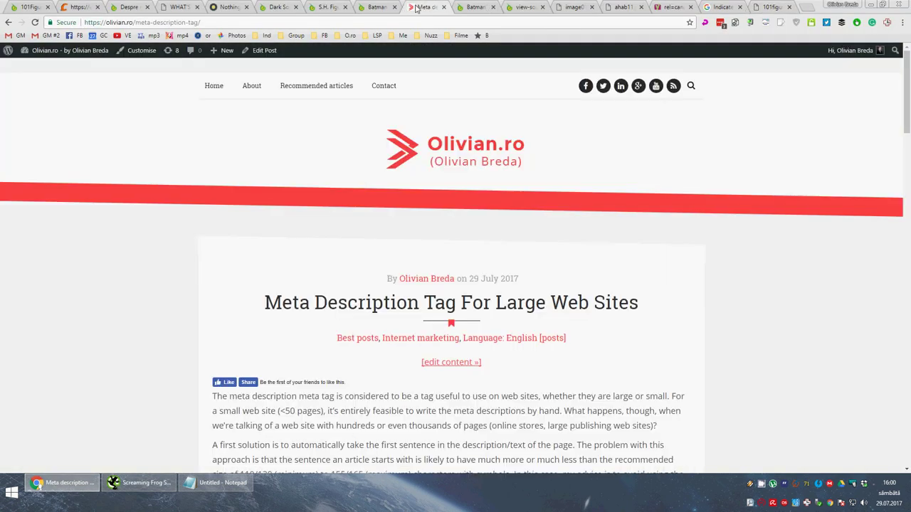
scroll(594, 159, down, 6)
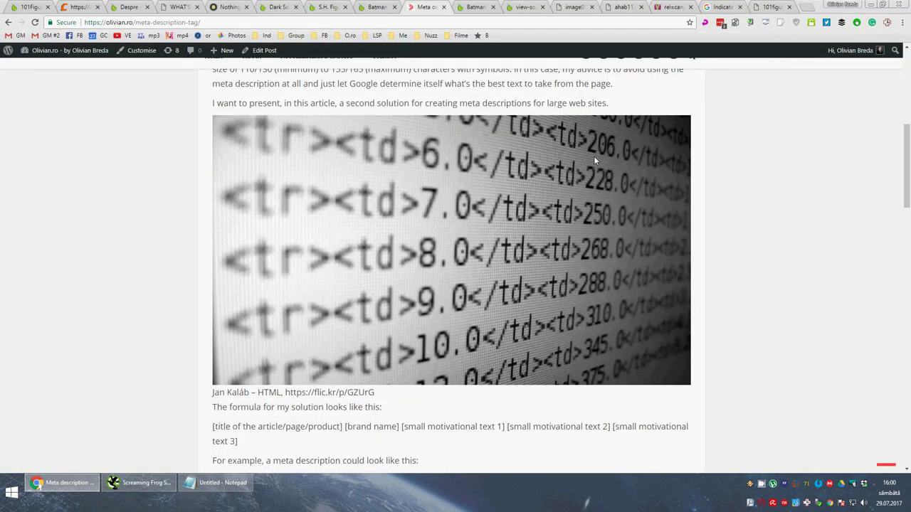
scroll(595, 161, down, 5)
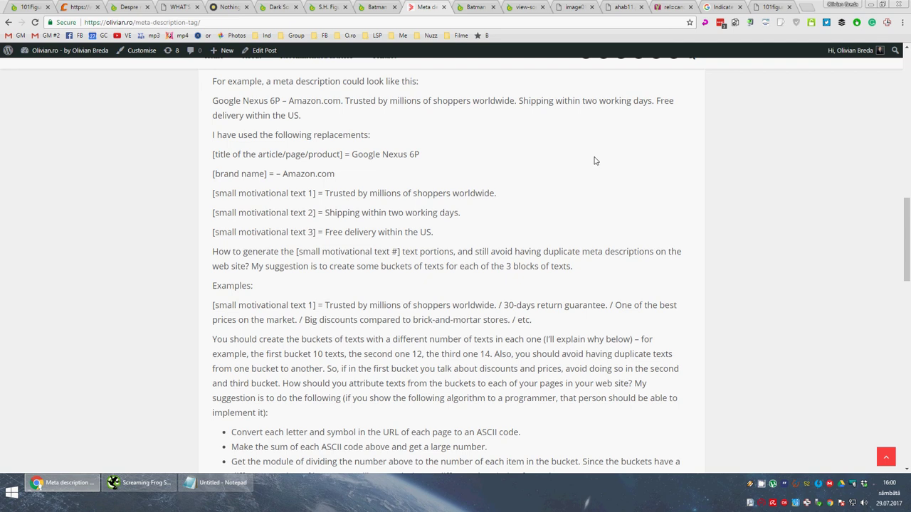
Switch to Screaming Frog, show the Meta Keywords report and check the note about meta keywords in Notepad
scroll(595, 161, down, 3)
key(alt+Tab)
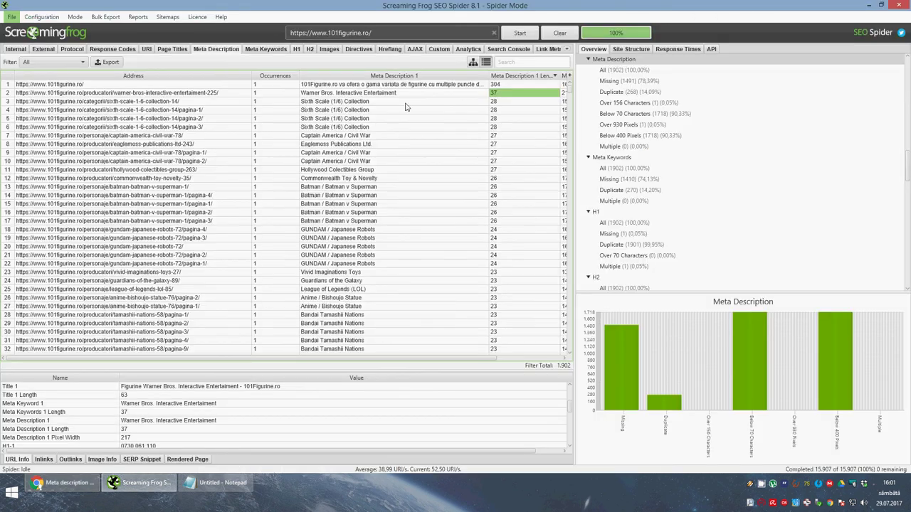
click(287, 49)
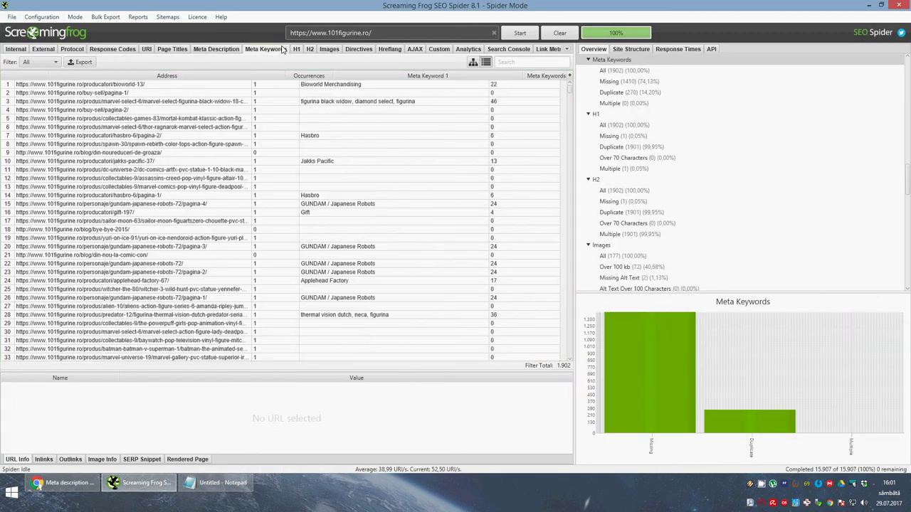
key(alt+Tab)
key(Tab)
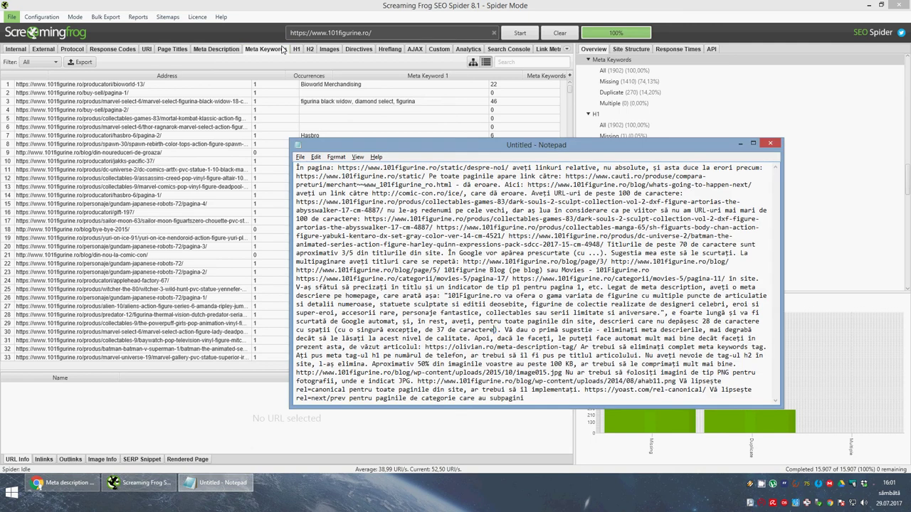
key(Down)
key(Down)
Show the H1 report in Screaming Frog, and in Chrome inspect the phone number's heading on the Batman Arkham Origins Poster Joker product page
click(283, 48)
click(295, 48)
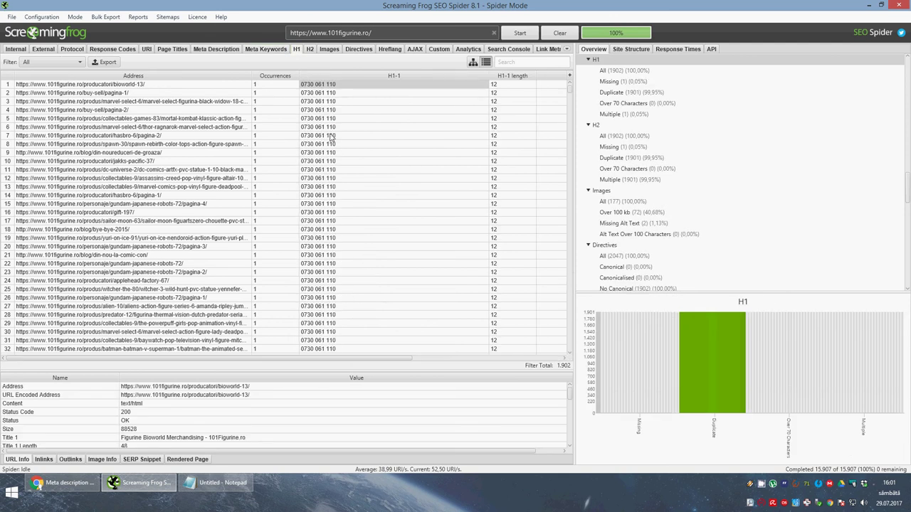
key(alt+Tab)
click(478, 6)
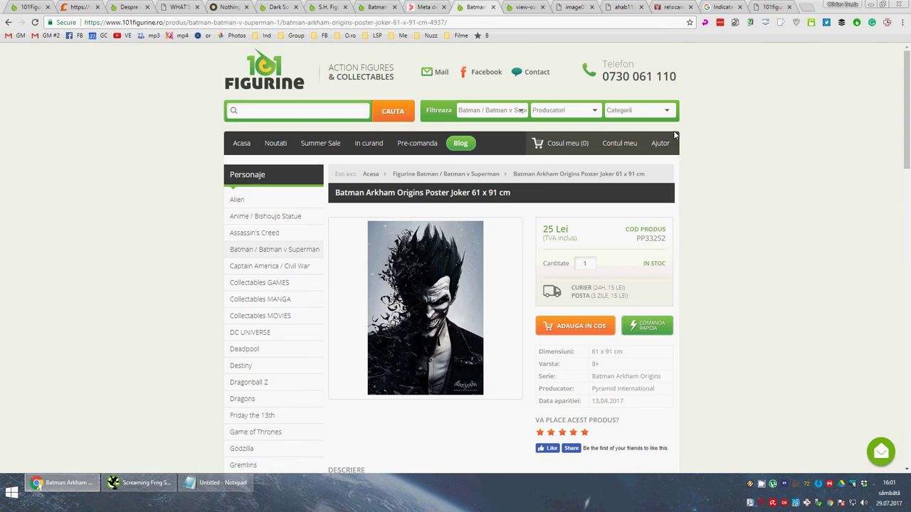
right_click(647, 72)
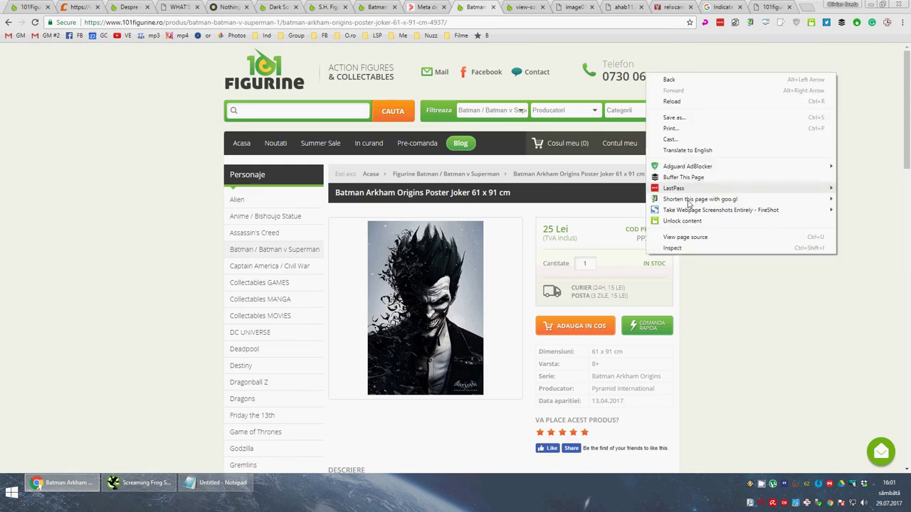
click(684, 247)
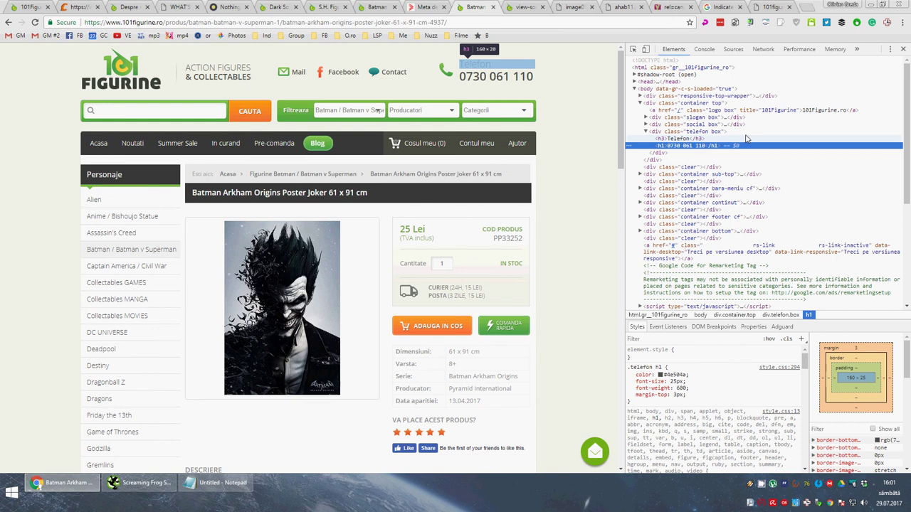
Inspect the product title's heading tag and that of the Batman / Batman v Superman category page's title, and close the developer tools
right_click(296, 192)
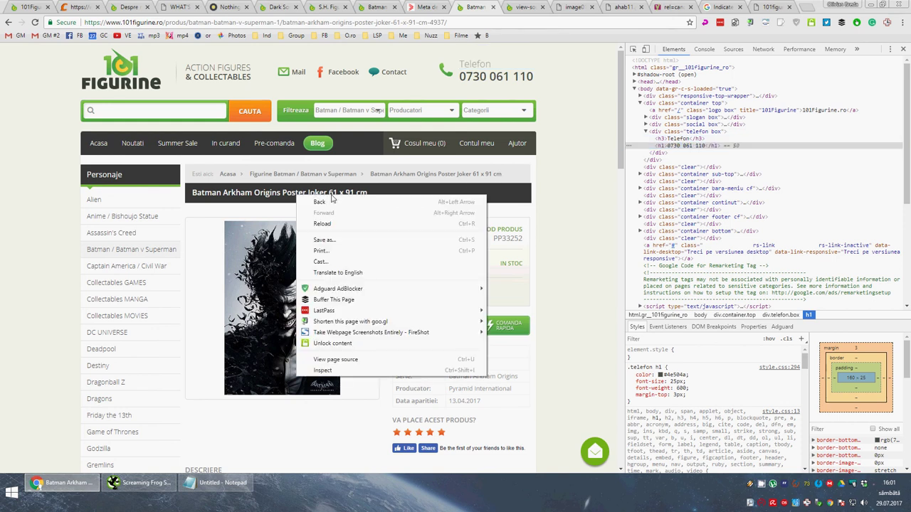
click(381, 370)
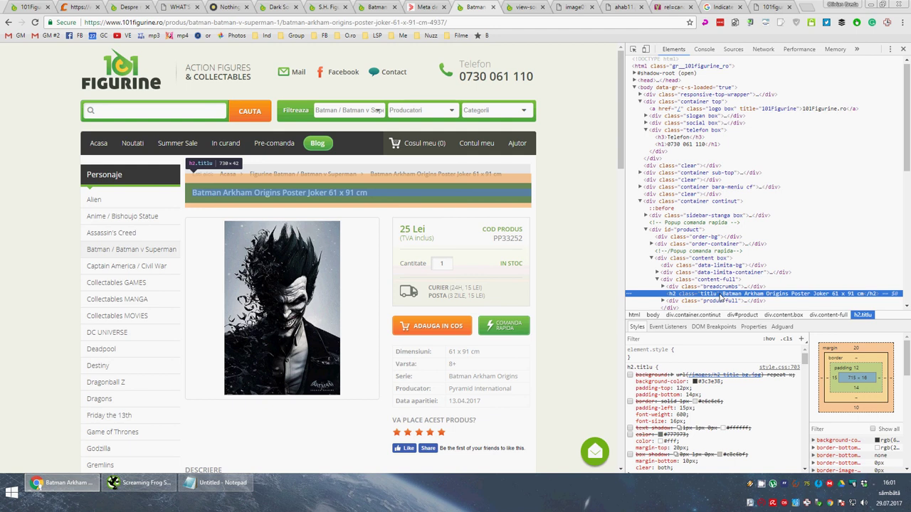
click(343, 179)
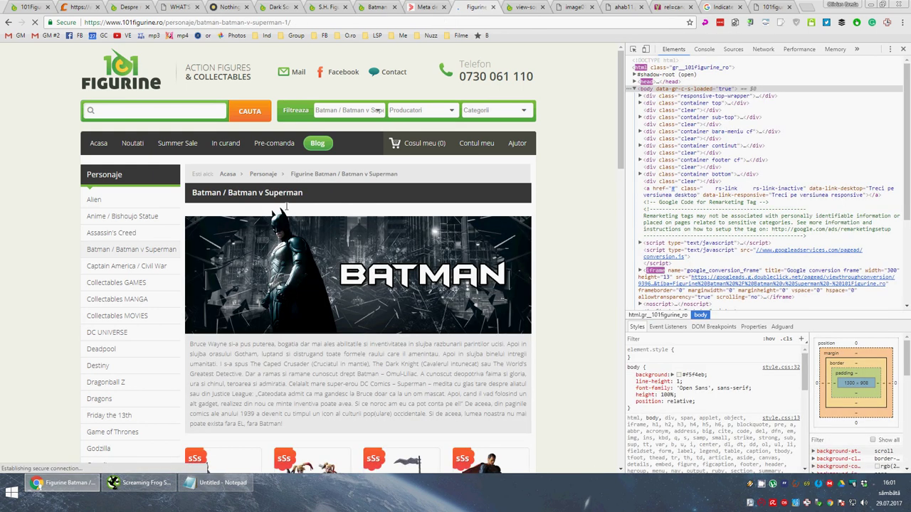
right_click(285, 191)
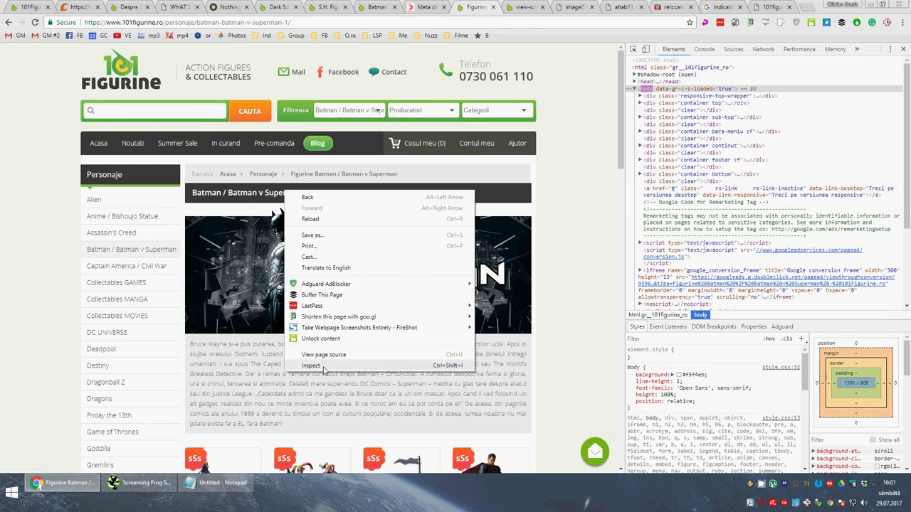
click(311, 365)
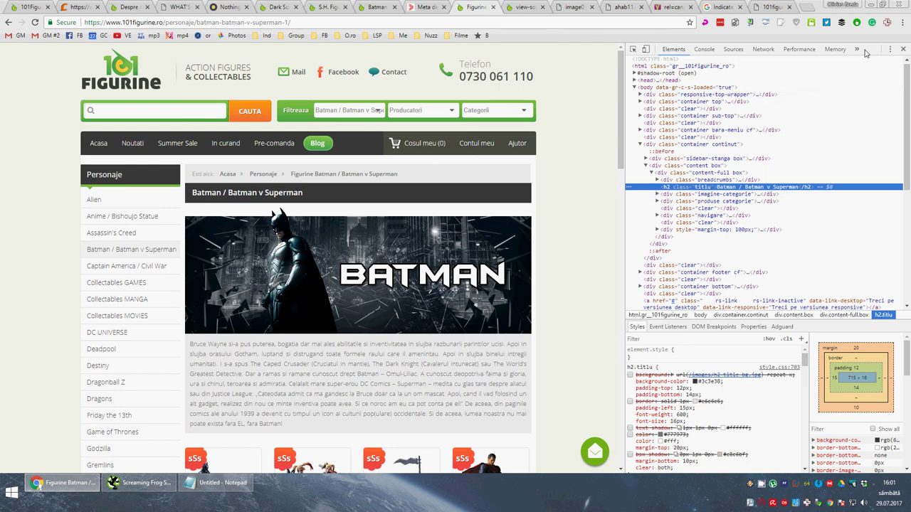
click(904, 48)
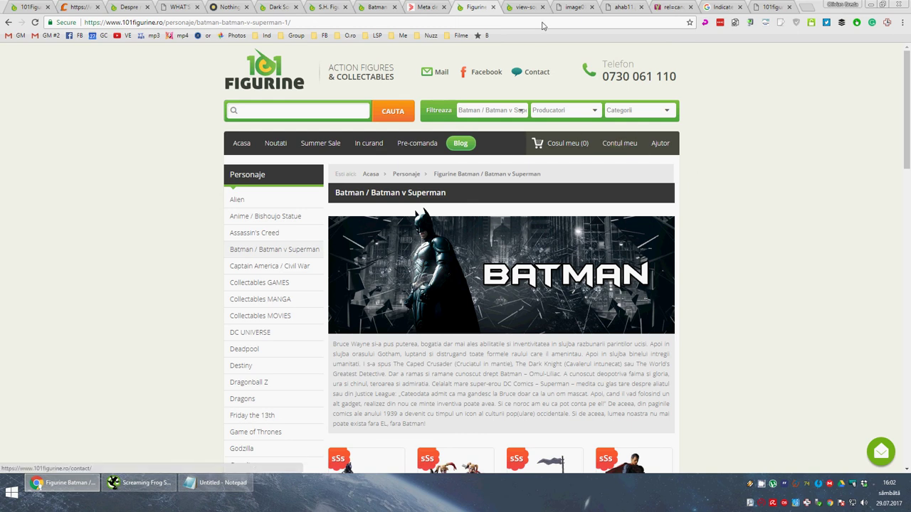
Check the h1 and h2 notes in Notepad and show the H2 report in Screaming Frog
click(525, 6)
click(561, 6)
key(alt+Tab)
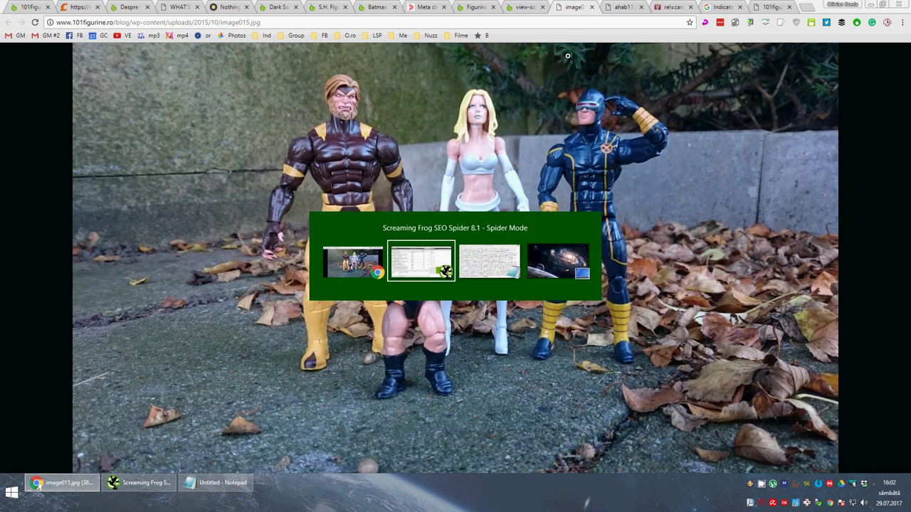
key(alt+Tab)
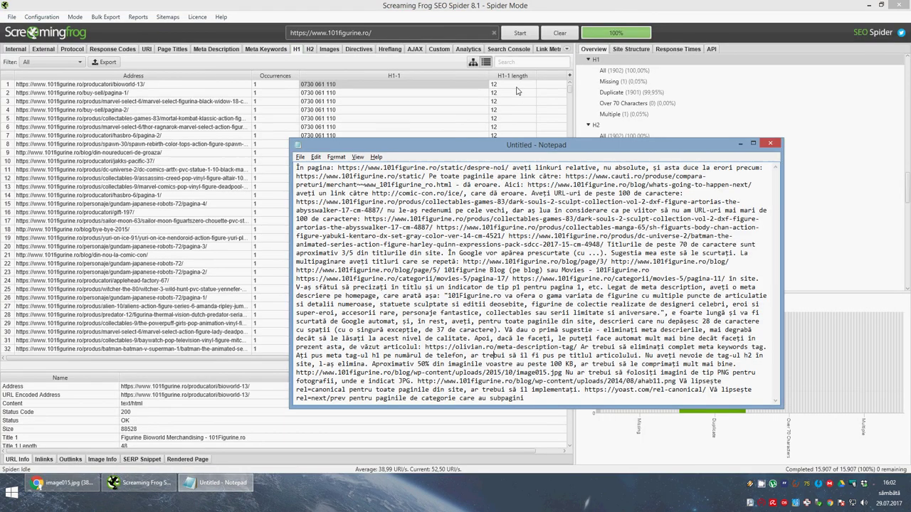
drag(296, 346, 763, 355)
click(494, 355)
key(alt+Tab)
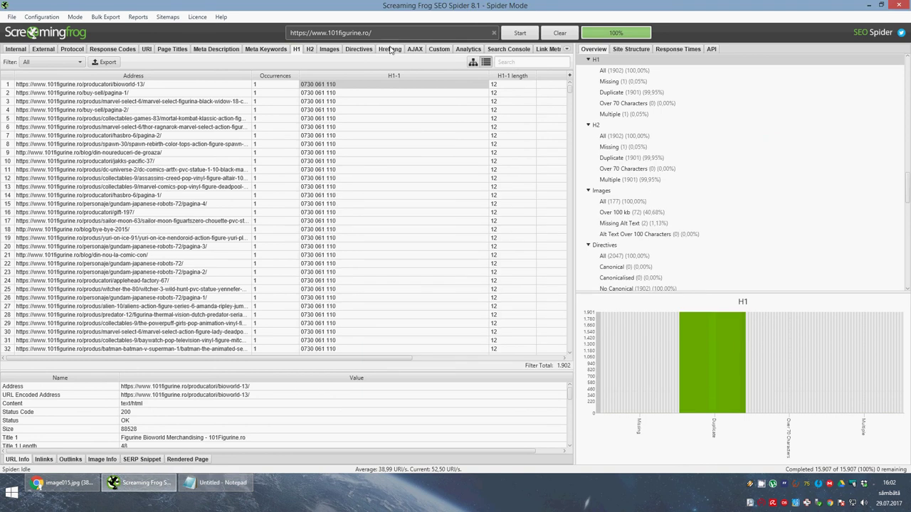
click(313, 50)
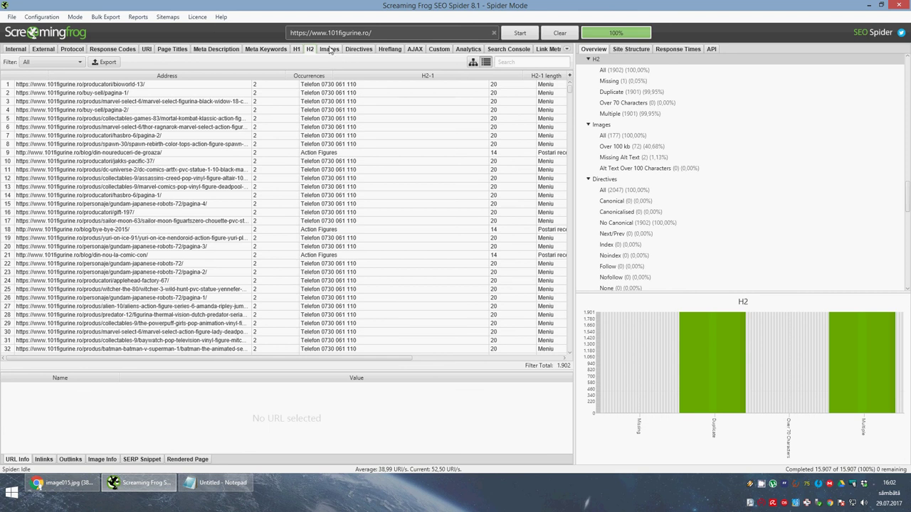
Show the Images report and examine the file sizes from image015.jpg down to the last image over 100 KB
click(330, 49)
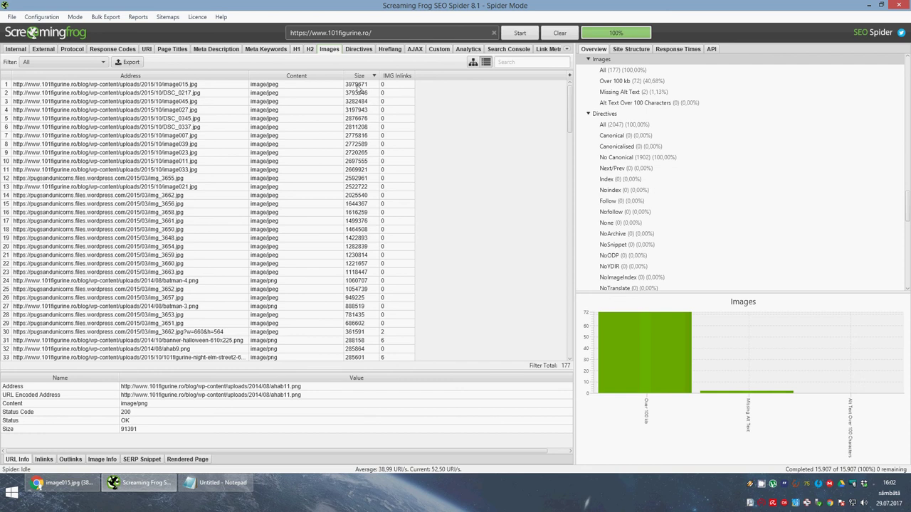
click(357, 86)
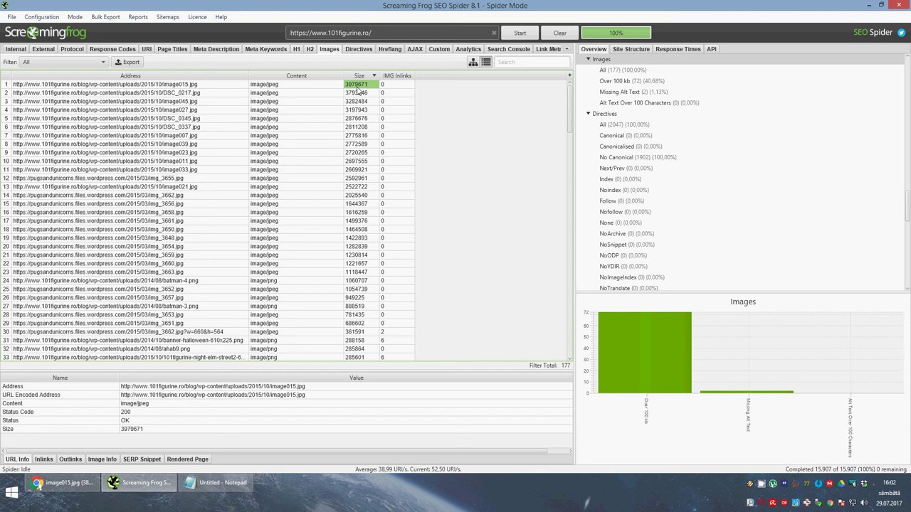
click(357, 297)
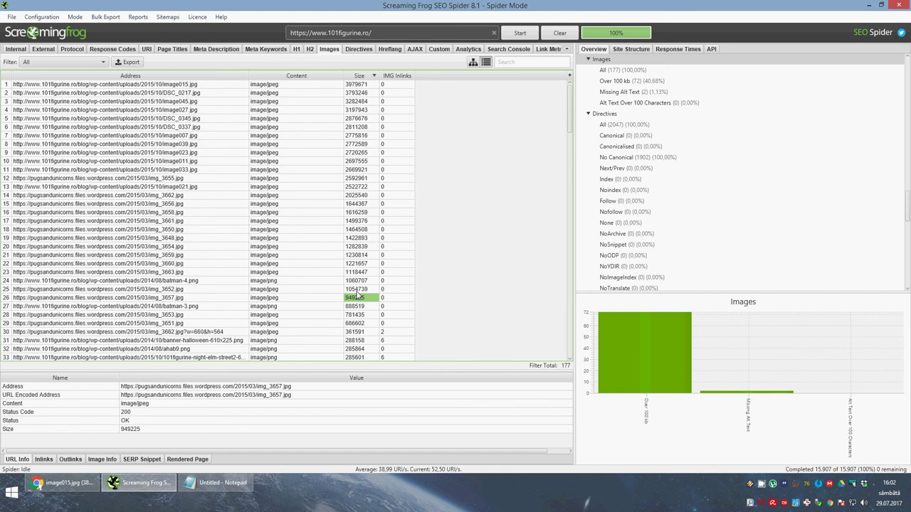
scroll(355, 295, down, 20)
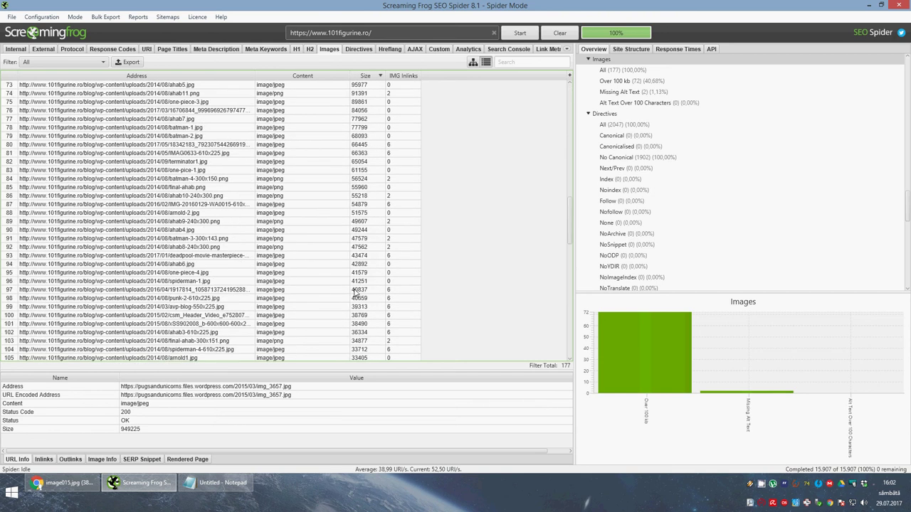
scroll(356, 292, up, 7)
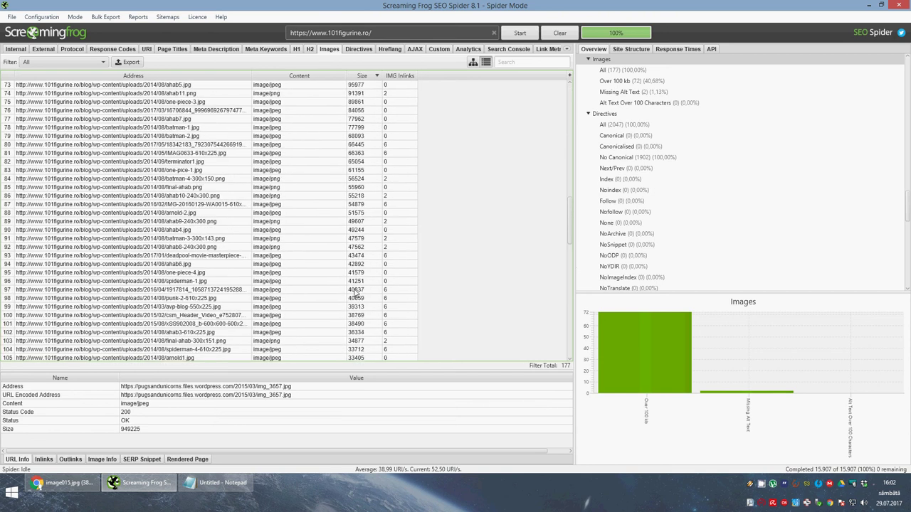
click(368, 128)
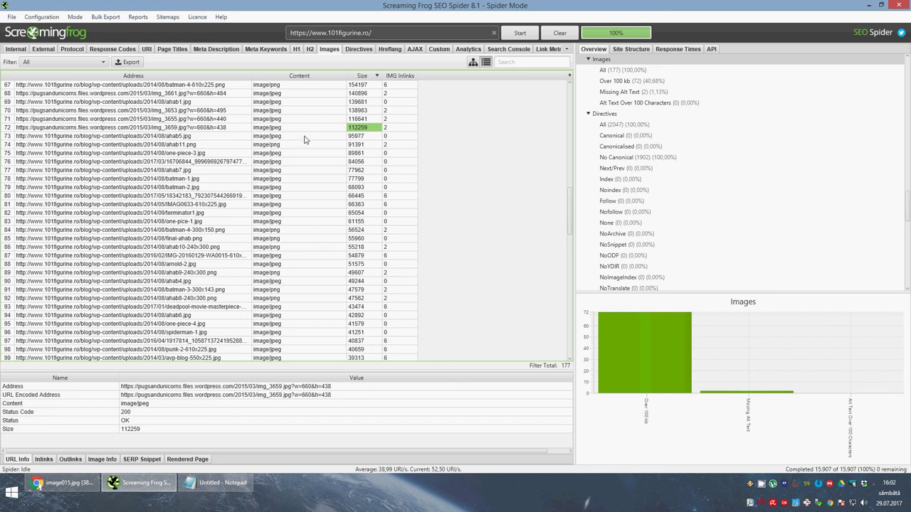
Select ahab11.png in the Images report, check its note in Notepad and view the image's properties in Chrome
click(207, 146)
key(alt+Tab)
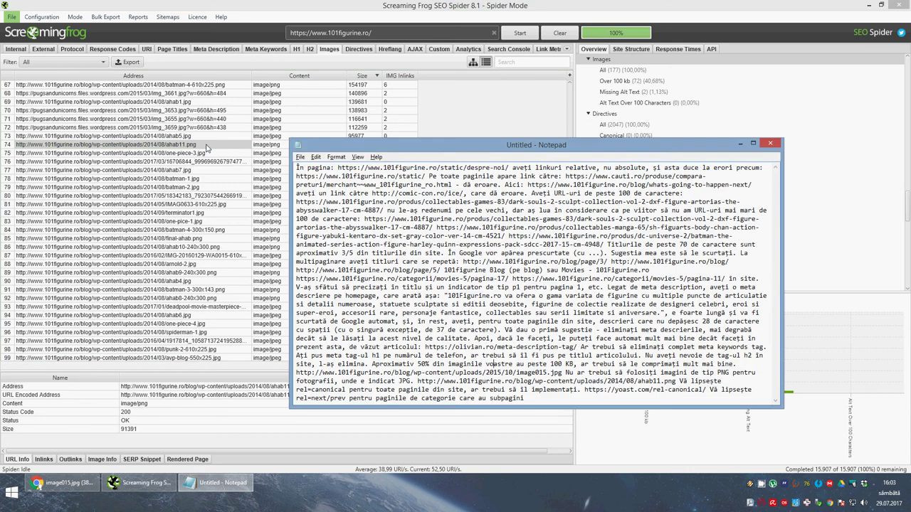
key(alt+Tab)
key(ctrl+Tab)
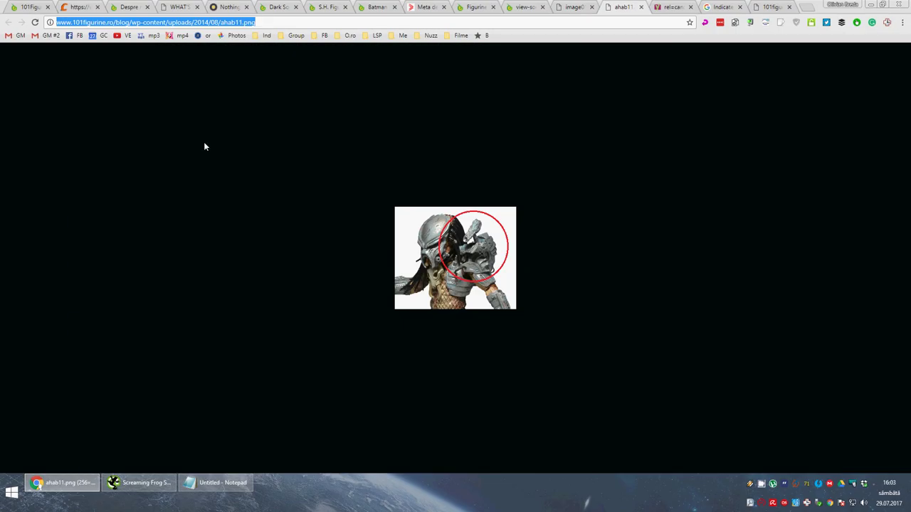
right_click(449, 253)
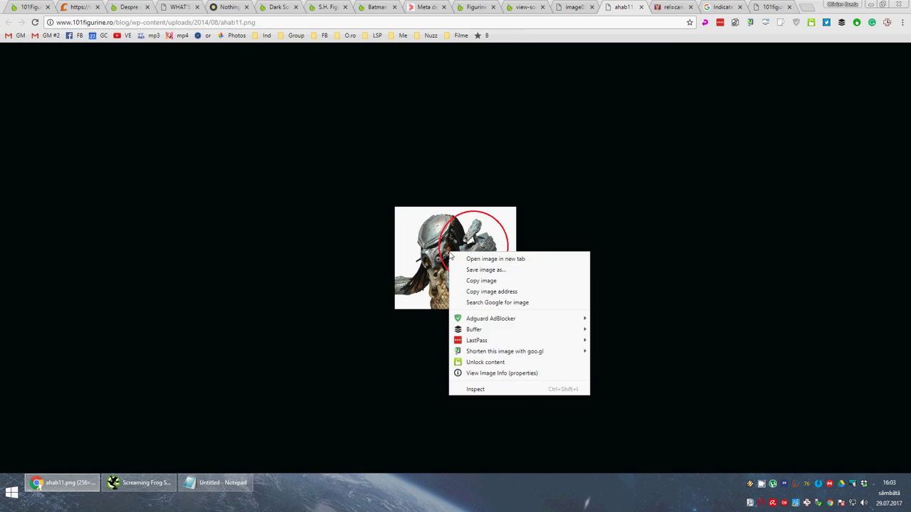
click(508, 373)
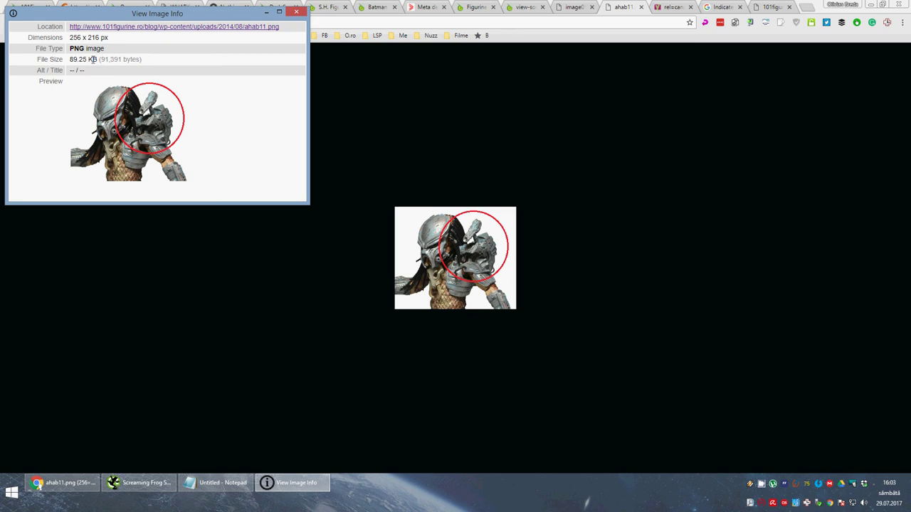
key(alt+F4)
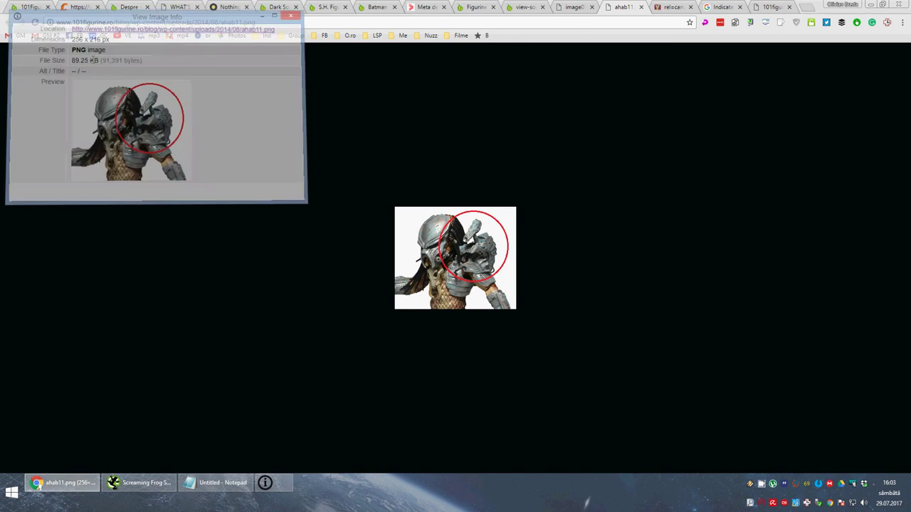
Check the rel=canonical note in Notepad and show the Directives report in Screaming Frog
key(ctrl+Tab)
key(alt+Tab)
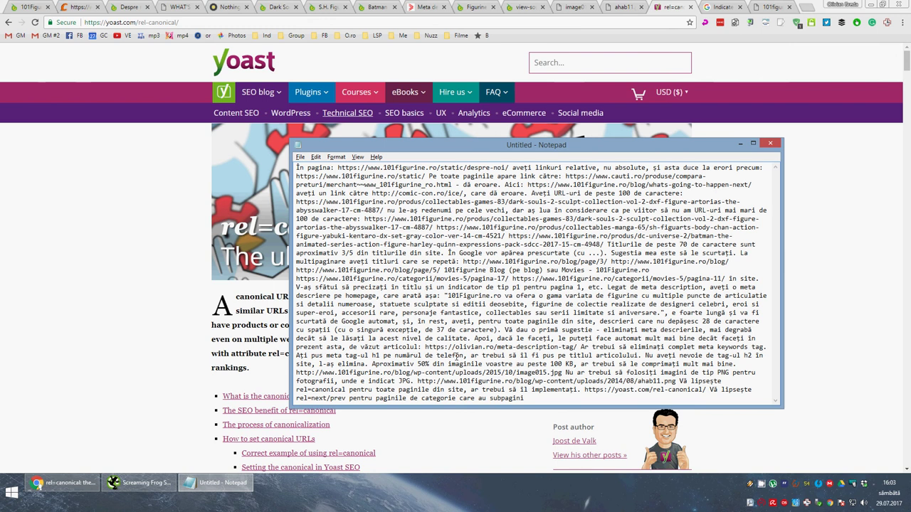
key(alt+Tab)
key(alt+Tab)
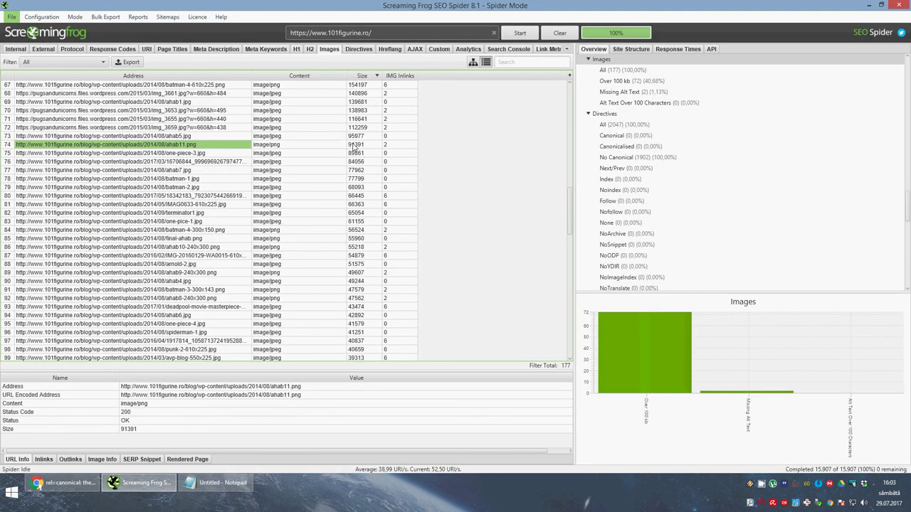
click(359, 49)
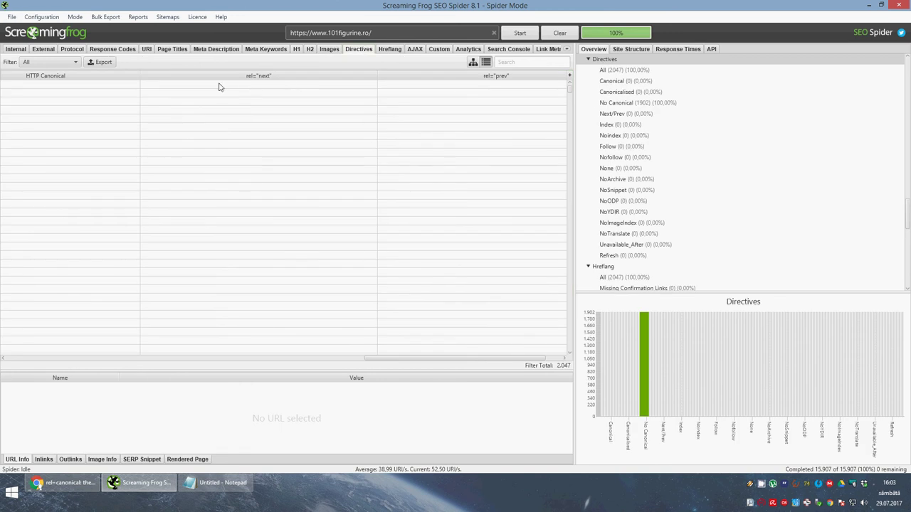
Switch to Chrome, load the despre-noi page with ?id=4 appended to its URL and select the resulting address
key(alt+Tab)
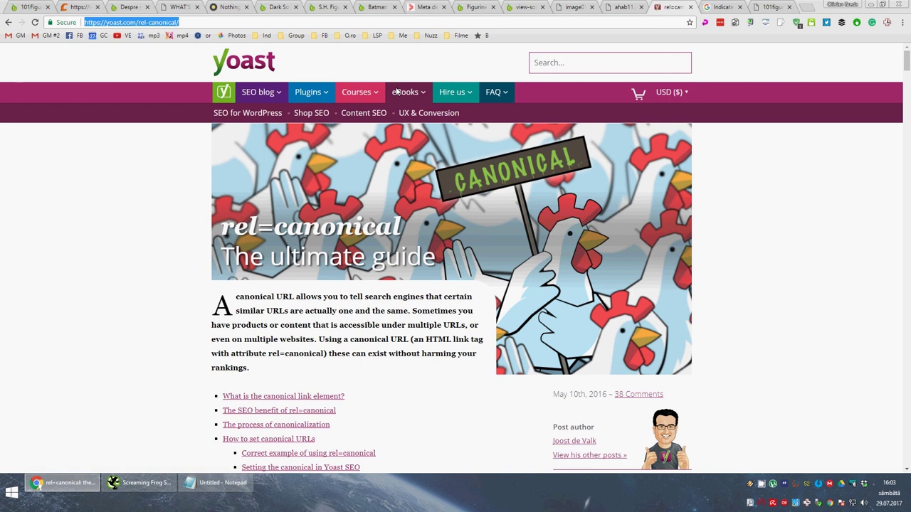
key(ctrl+3)
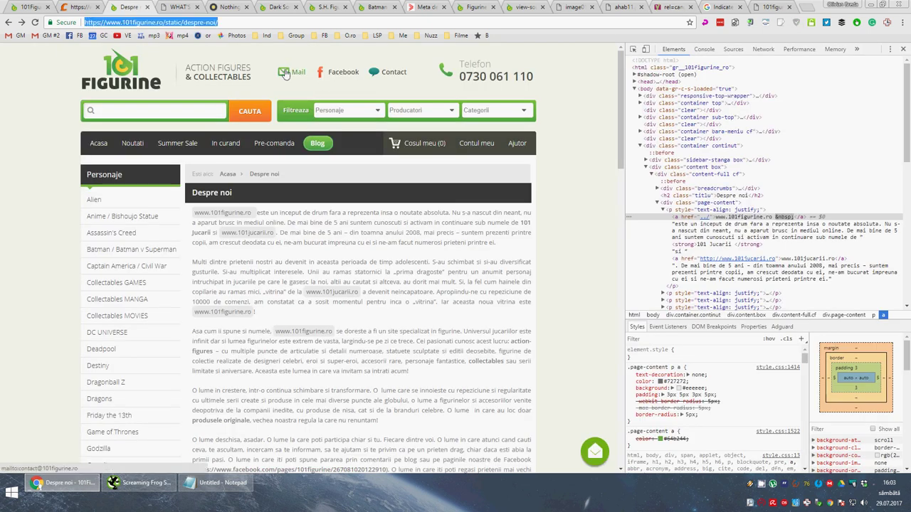
key(End)
text(?id=4)
key(Return)
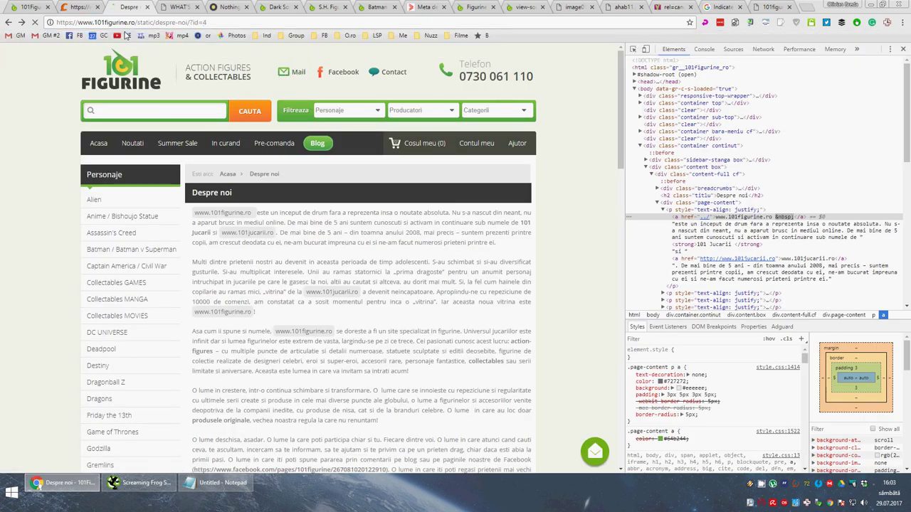
key(ctrl+l)
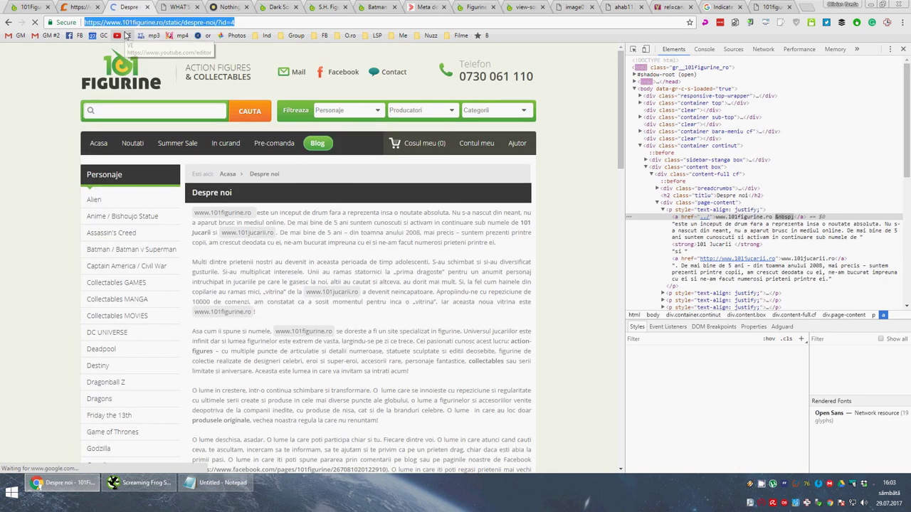
Replace the ?id=4 parameter in the despre-noi address with #poateca and load the page
key(End)
key(BackSpace)
key(BackSpace)
key(BackSpace)
key(BackSpace)
key(BackSpace)
text(#)
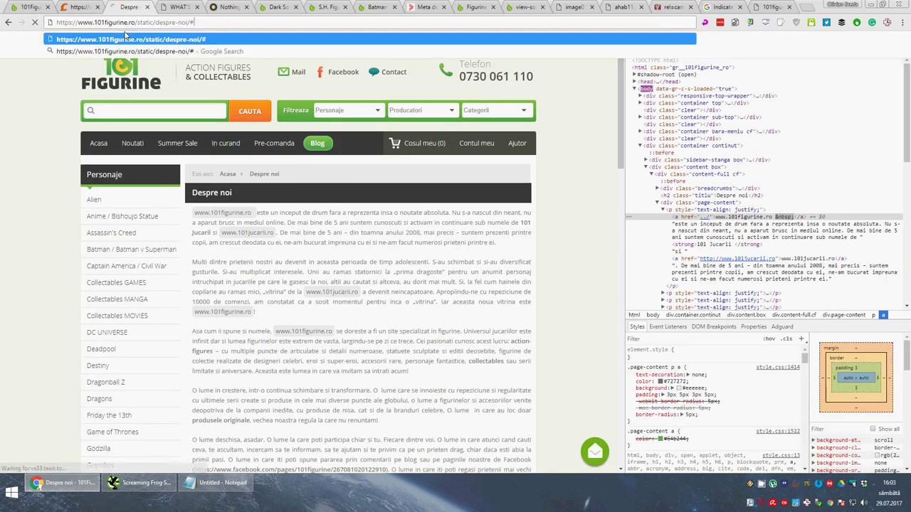
text(poateca)
key(Return)
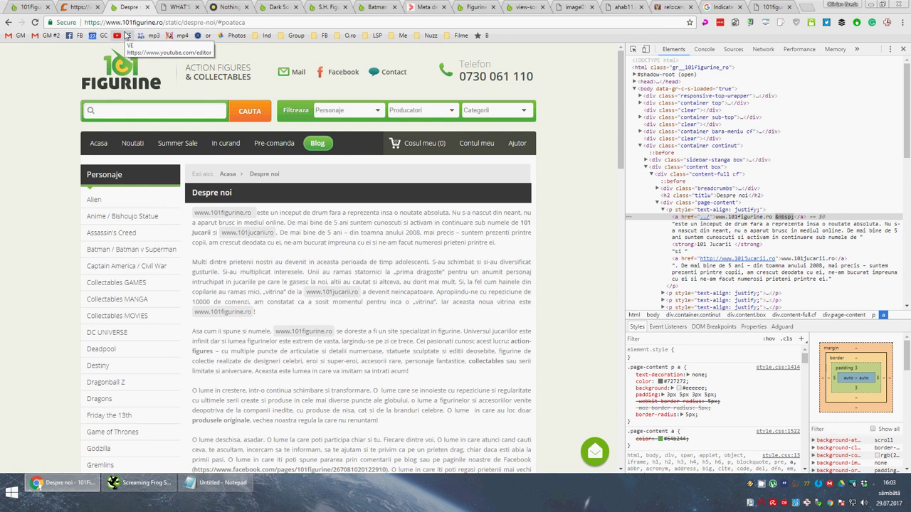
Remove the #poateca fragment from the address and load the plain despre-noi page
key(ctrl+l)
key(End)
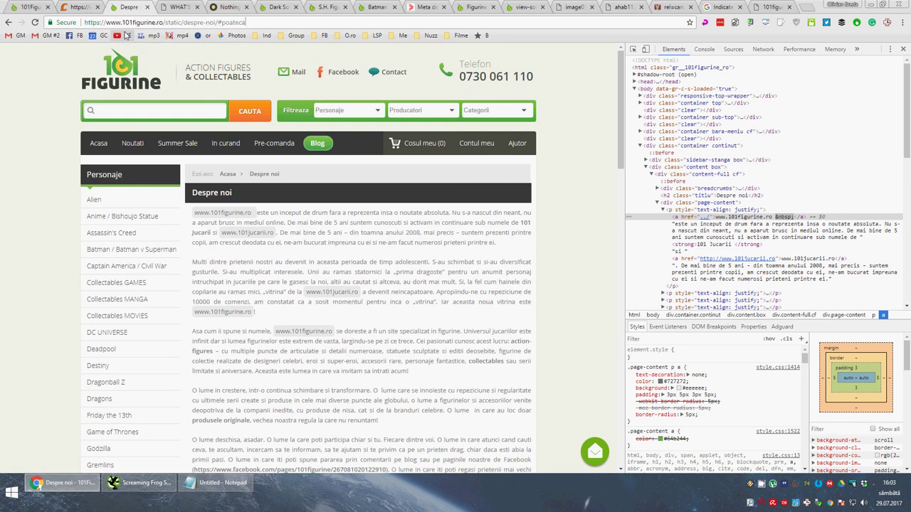
key(BackSpace)
key(BackSpace)
key(BackSpace)
key(BackSpace)
key(BackSpace)
key(BackSpace)
key(BackSpace)
key(BackSpace)
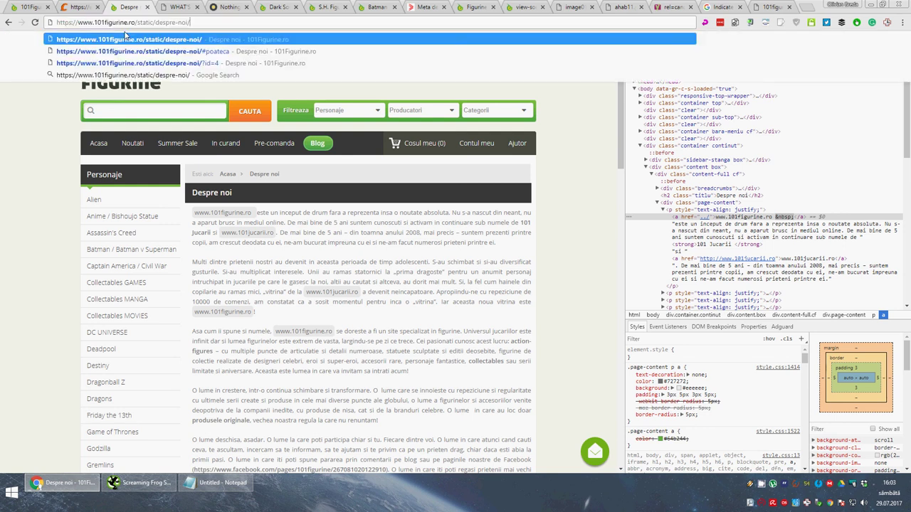
key(Return)
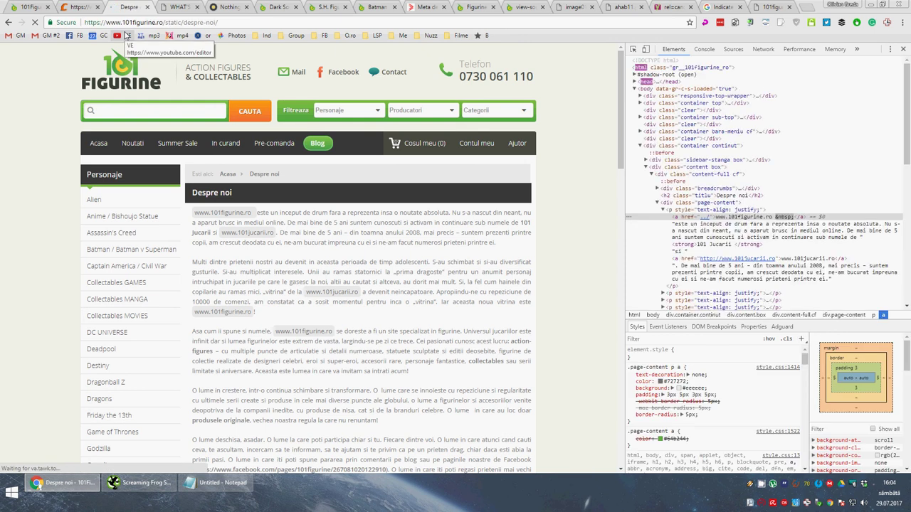
Check the rel=next/prev note in Notepad, then view Yoast's rel=canonical guide and Google's paginated content help page in Chrome
key(alt+Tab)
key(alt+Tab)
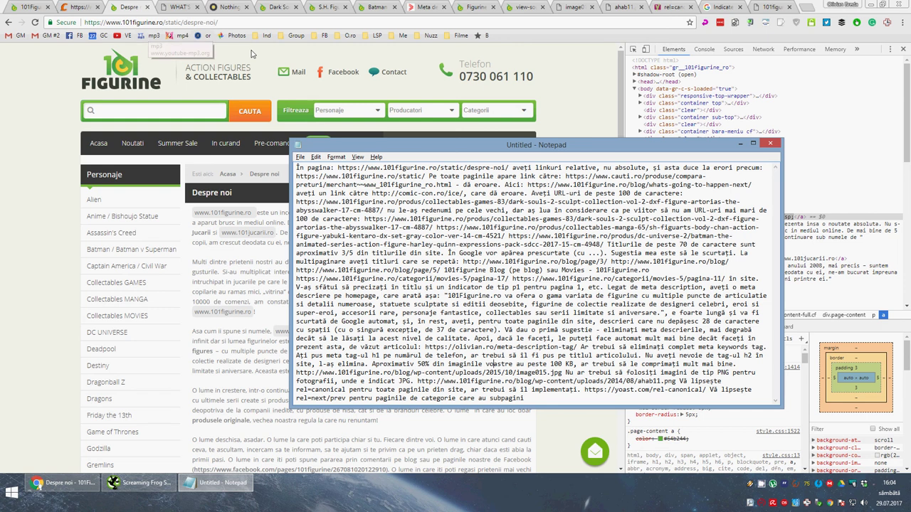
key(alt+Tab)
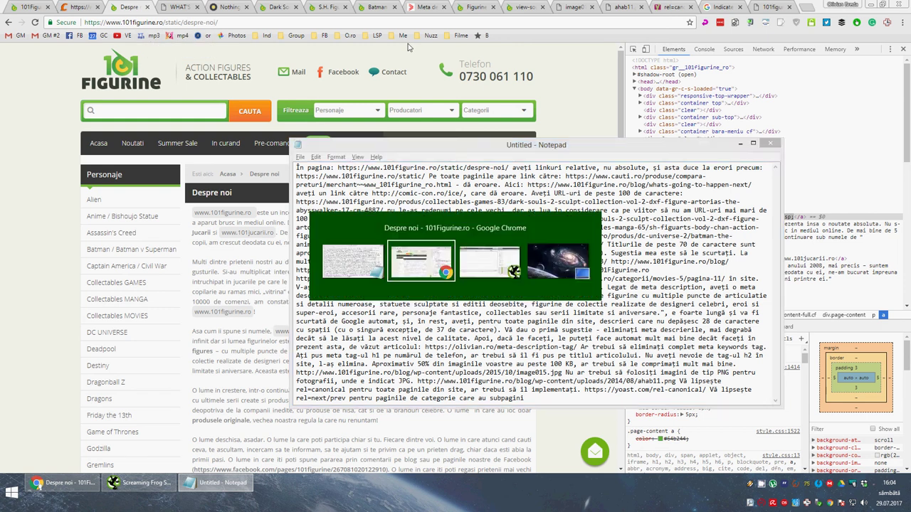
click(673, 6)
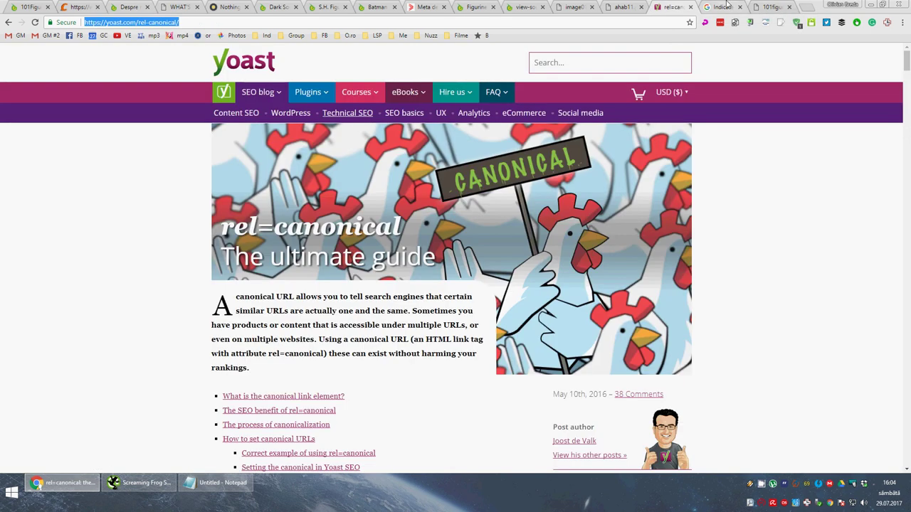
click(721, 7)
Switch to Screaming Frog, show the Page Titles report and select the movies-5 pagina-4 address
key(alt+Tab)
key(alt+Tab)
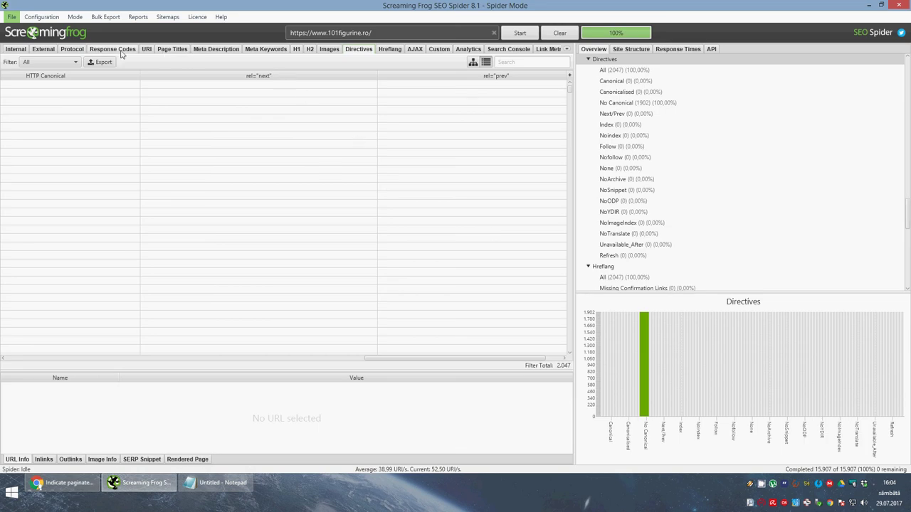
click(165, 50)
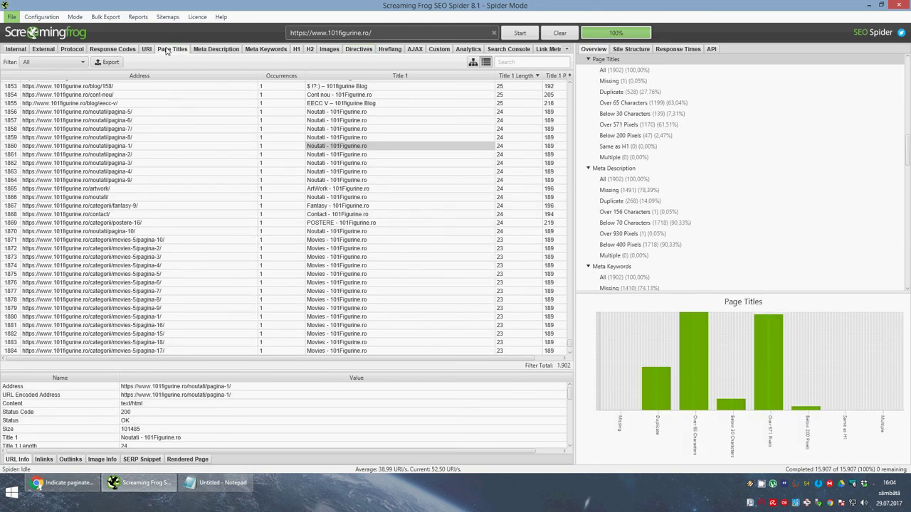
click(158, 265)
scroll(155, 274, down, 6)
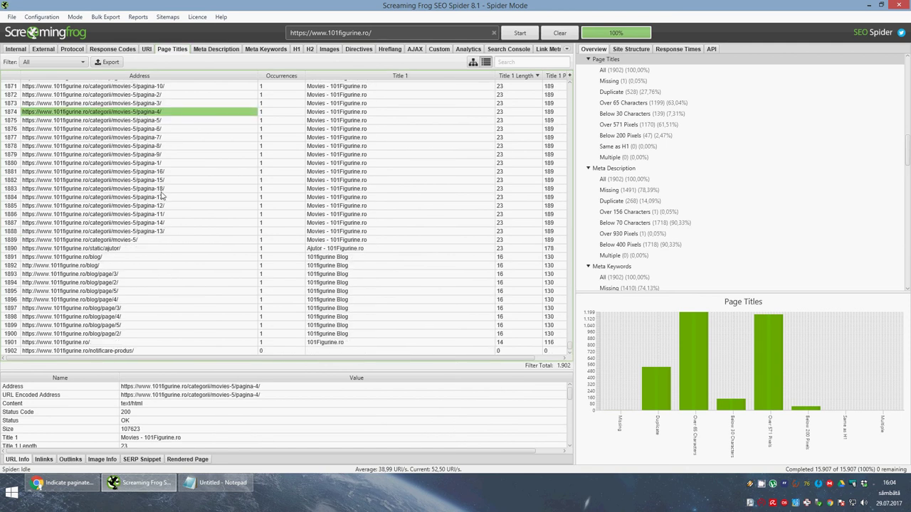
Step through the movies-5 category addresses pagina-1, 2, 3, 4, 5 and 16 in the Page Titles report
click(158, 164)
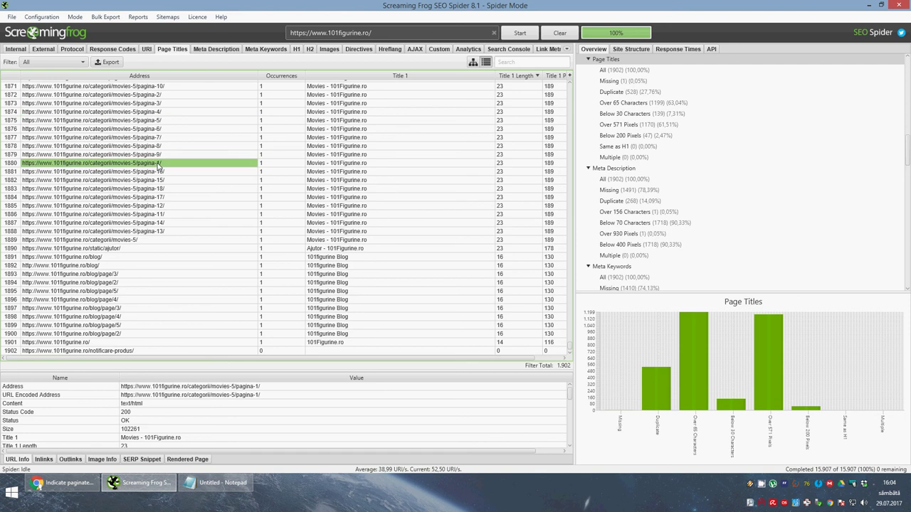
click(164, 94)
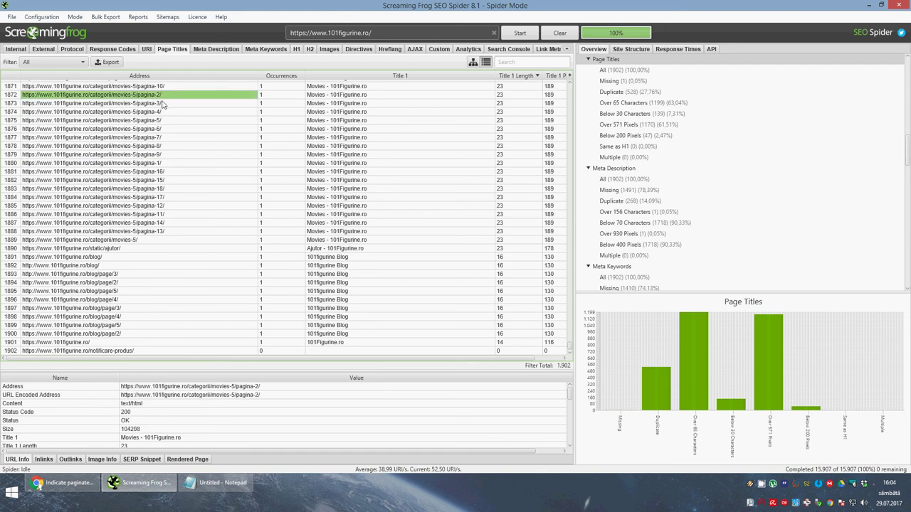
click(162, 104)
click(163, 112)
click(163, 120)
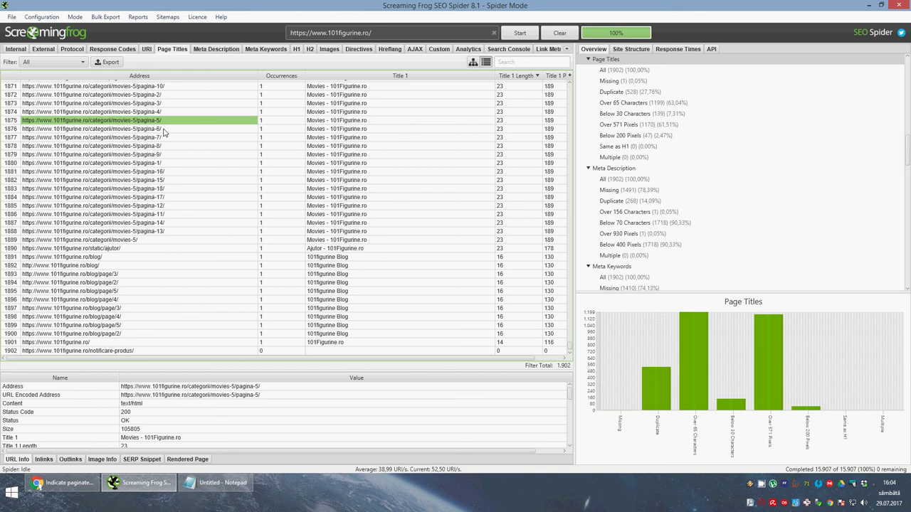
click(162, 172)
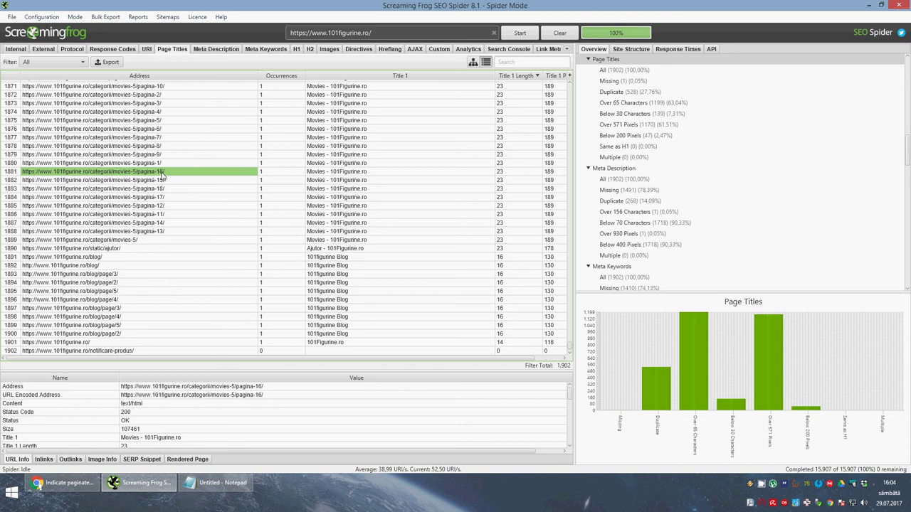
key(alt+Tab)
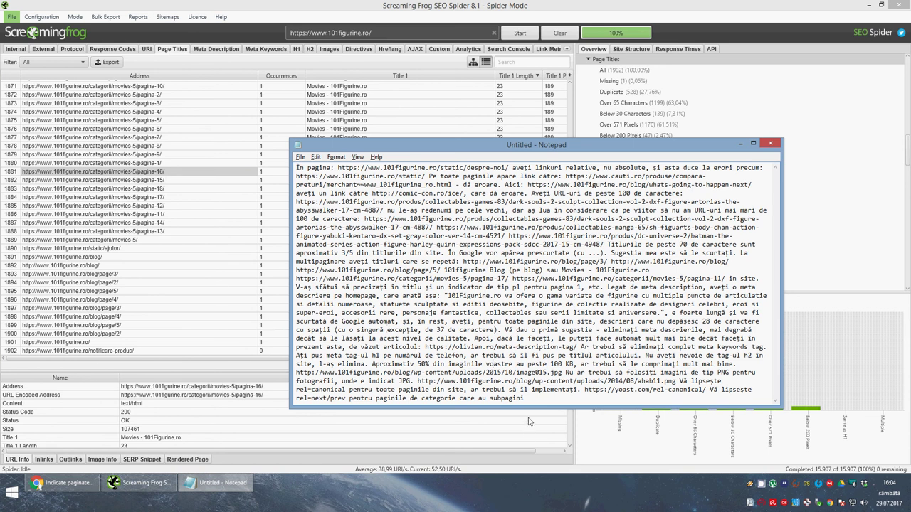
key(alt+Tab)
key(alt+Tab)
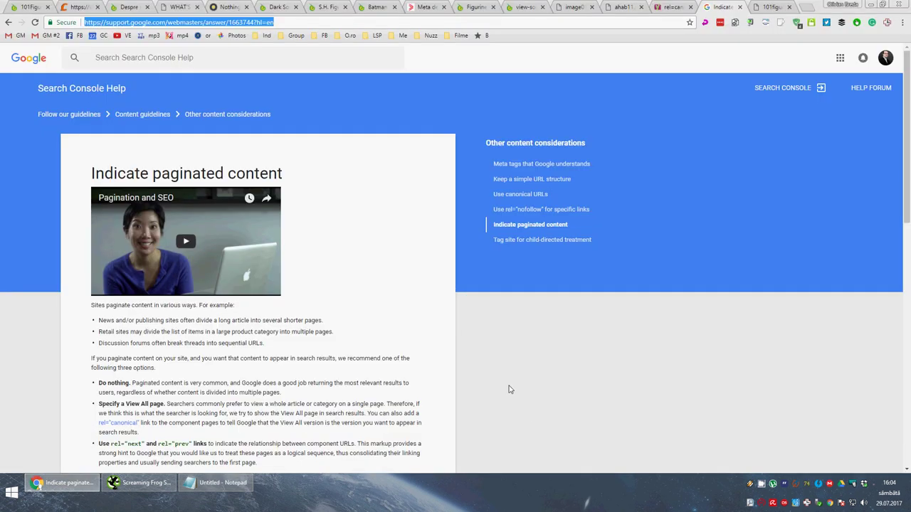
key(alt+Tab)
text(https://support.google.com/webmasters/answer/1663744?hl=en)
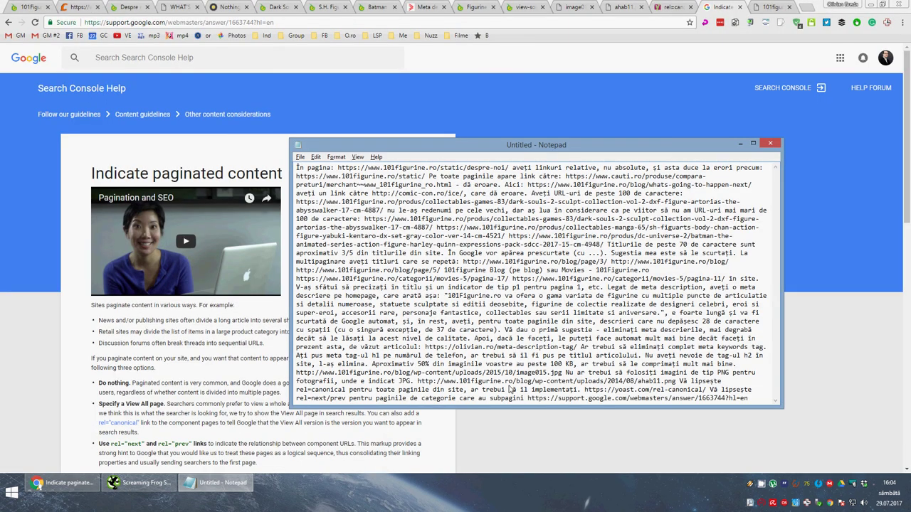